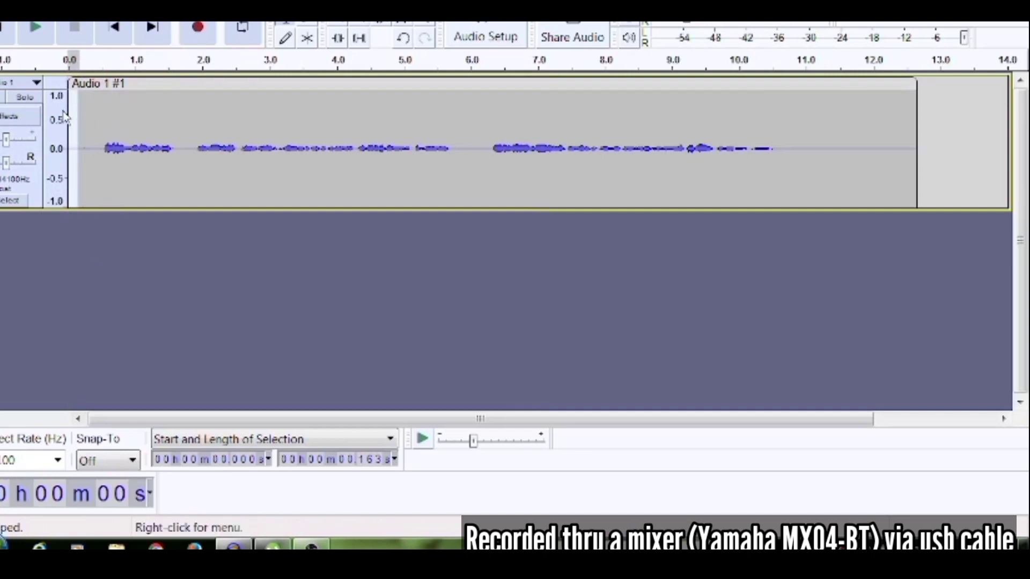
Add a new mono audio track below the recorded one
{"action": "left_click", "coordinate": [116, 184]}
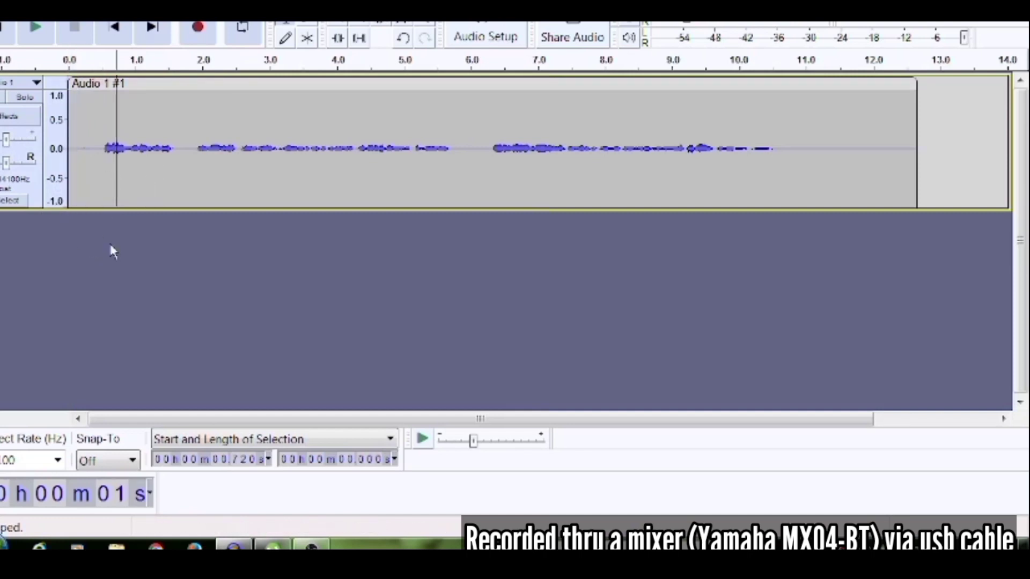
{"action": "right_click", "coordinate": [110, 223]}
{"action": "left_click", "coordinate": [144, 236]}
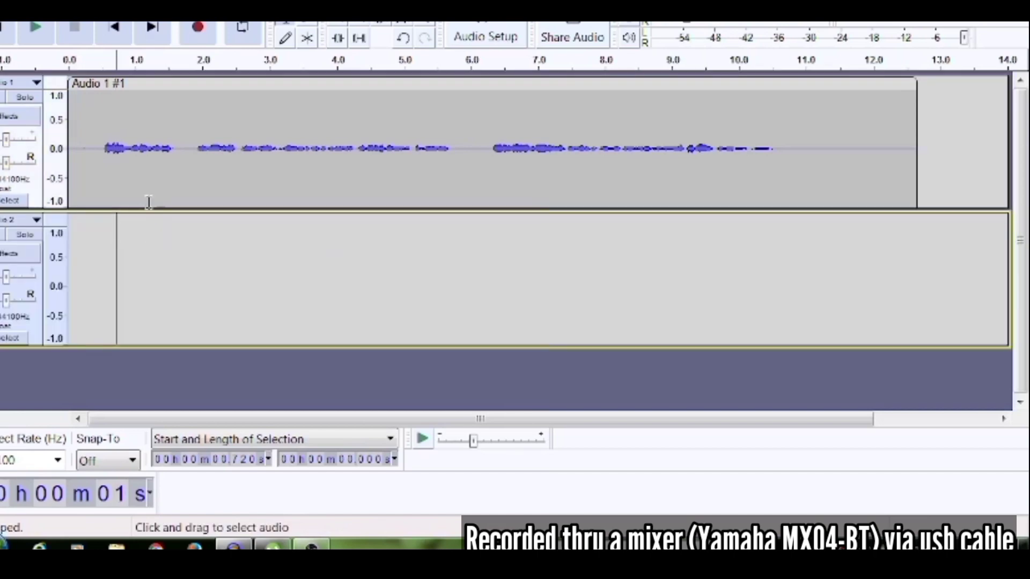
Copy the entire Audio 1 clip and paste it at the very start of the Audio 2 track
{"action": "double_click", "coordinate": [115, 177]}
{"action": "right_click", "coordinate": [124, 139]}
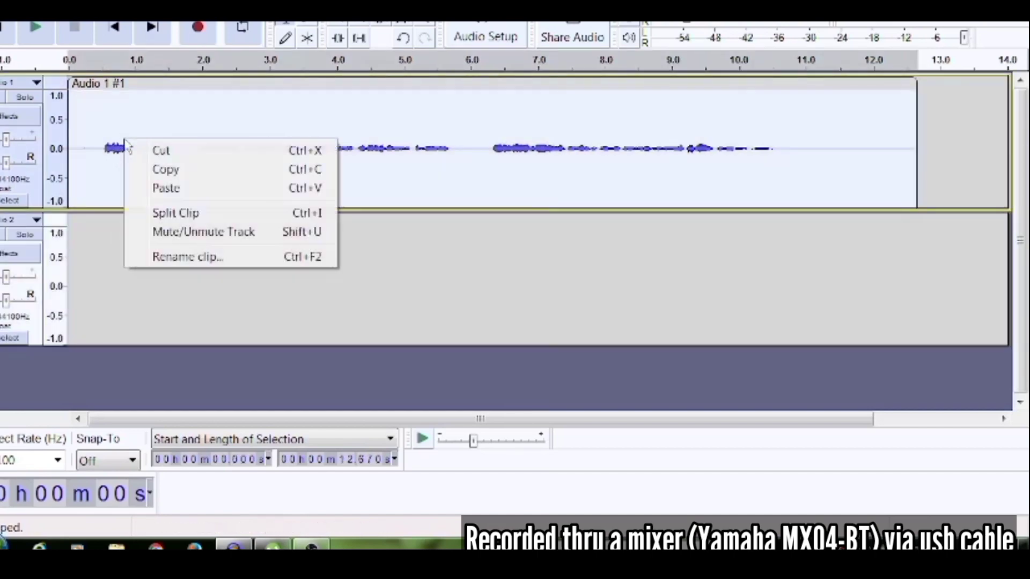
{"action": "left_click", "coordinate": [166, 169]}
{"action": "left_click", "coordinate": [99, 243]}
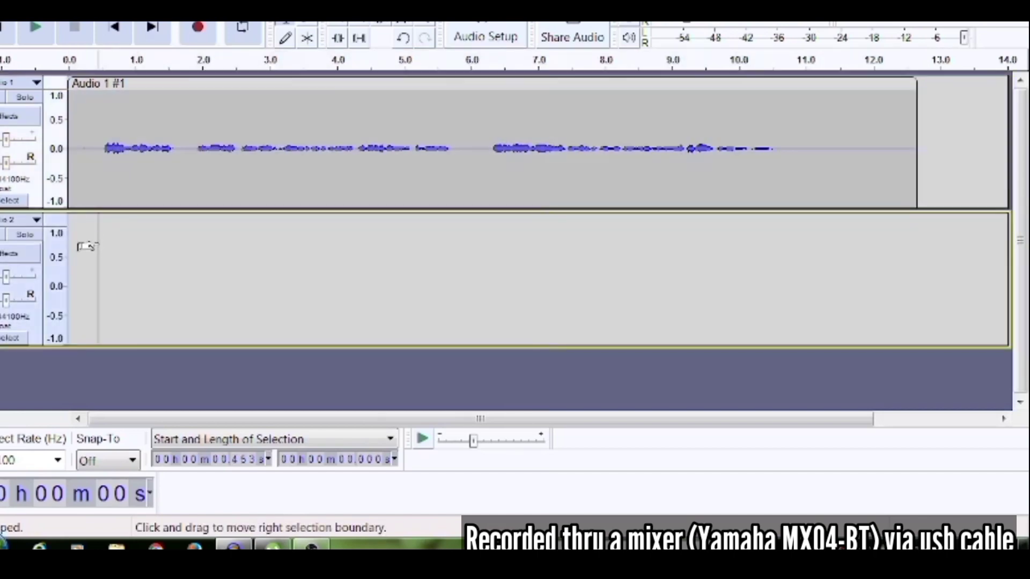
{"action": "left_click", "coordinate": [114, 28]}
{"action": "right_click", "coordinate": [85, 226]}
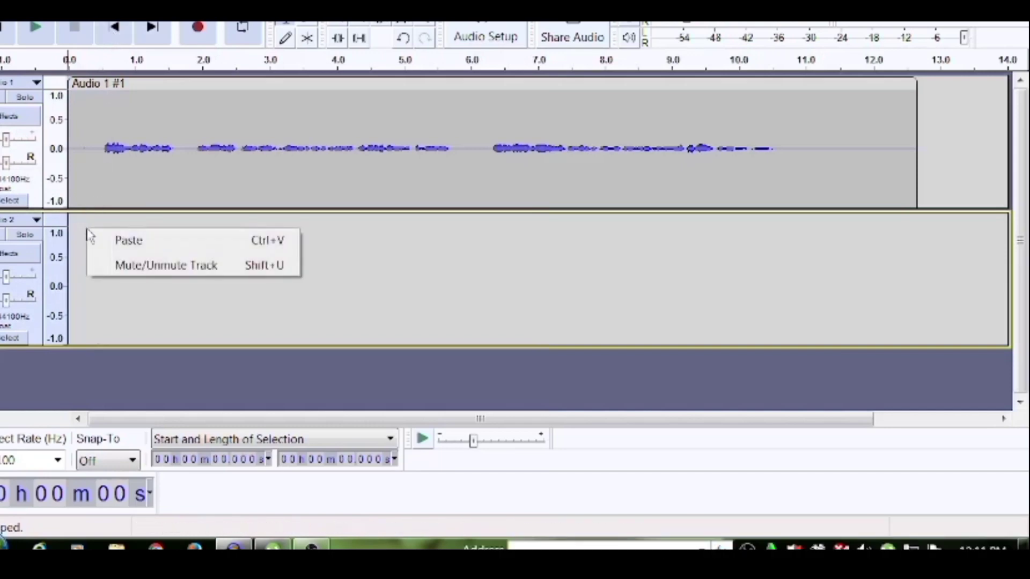
{"action": "left_click", "coordinate": [132, 241]}
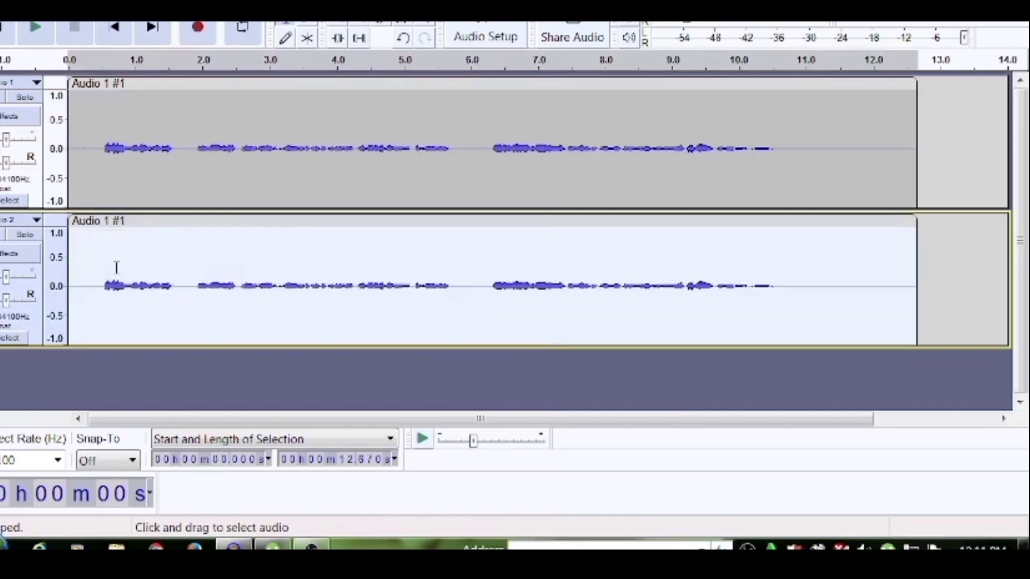
Select about the first 0.17 s of the Audio 2 clip, before the speech, and play it back to check its noise level
{"action": "left_click", "coordinate": [110, 154]}
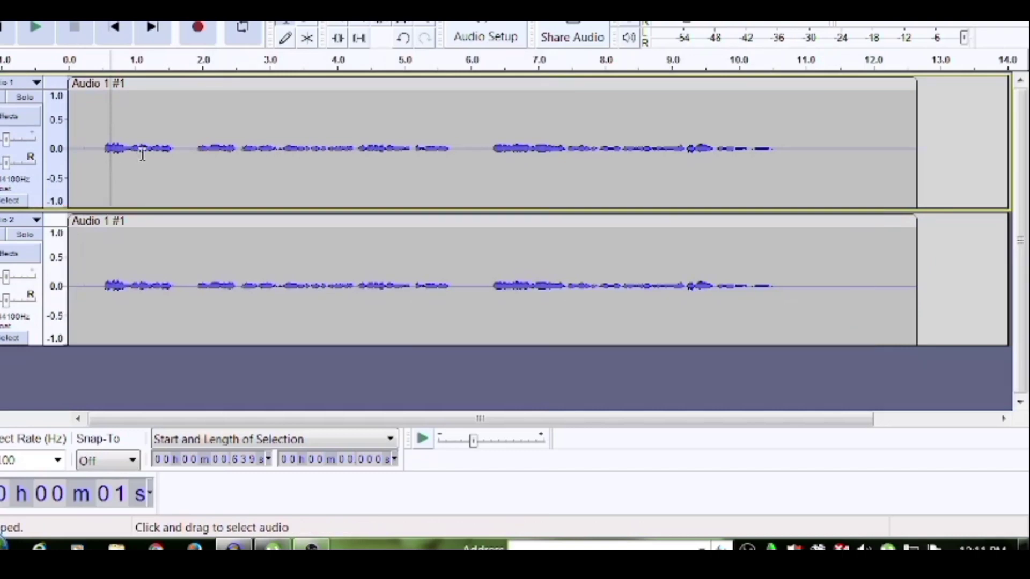
{"action": "left_click", "coordinate": [104, 273]}
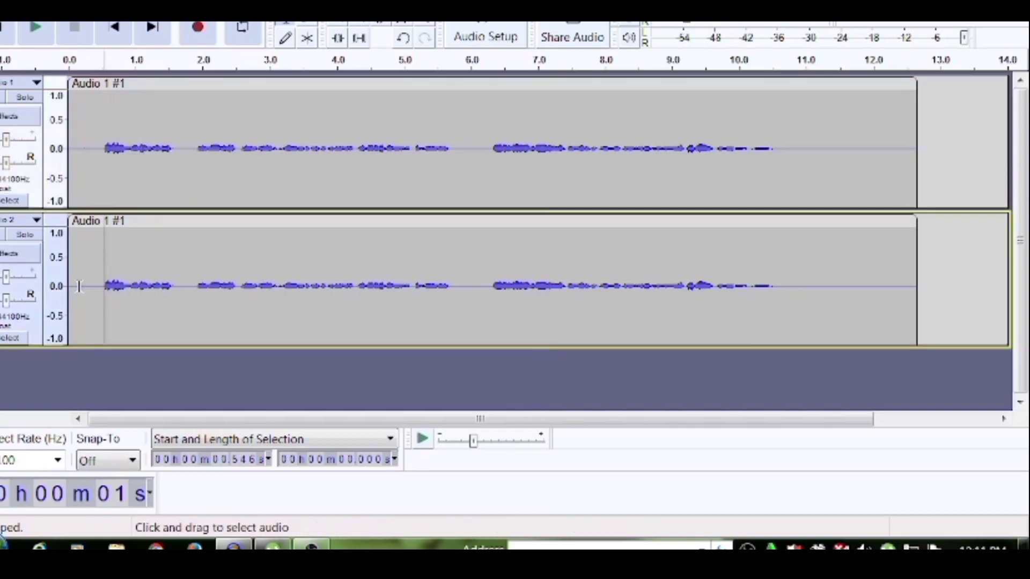
{"action": "left_click_drag", "start_coordinate": [78, 286], "coordinate": [69, 322]}
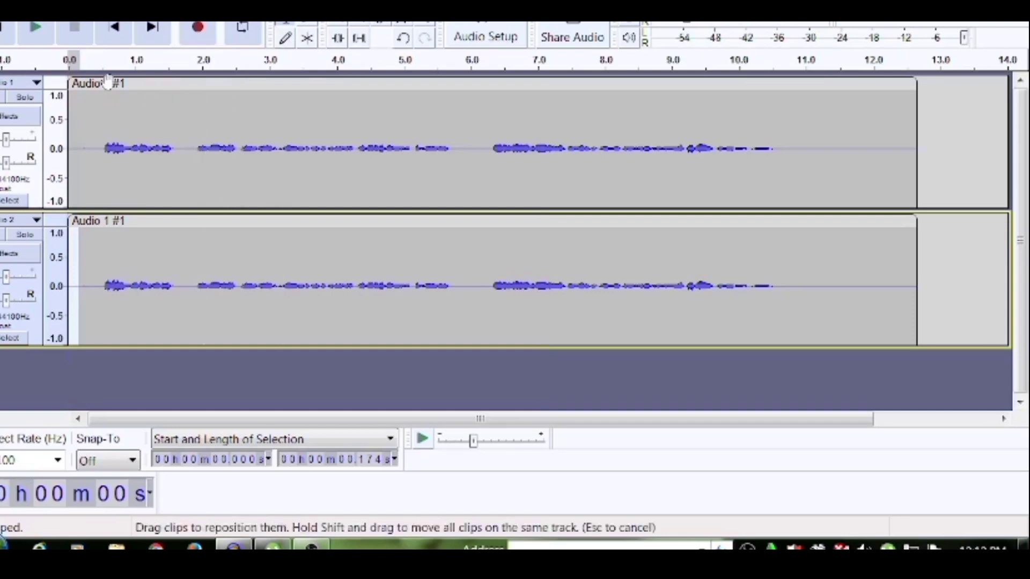
{"action": "left_click", "coordinate": [33, 29]}
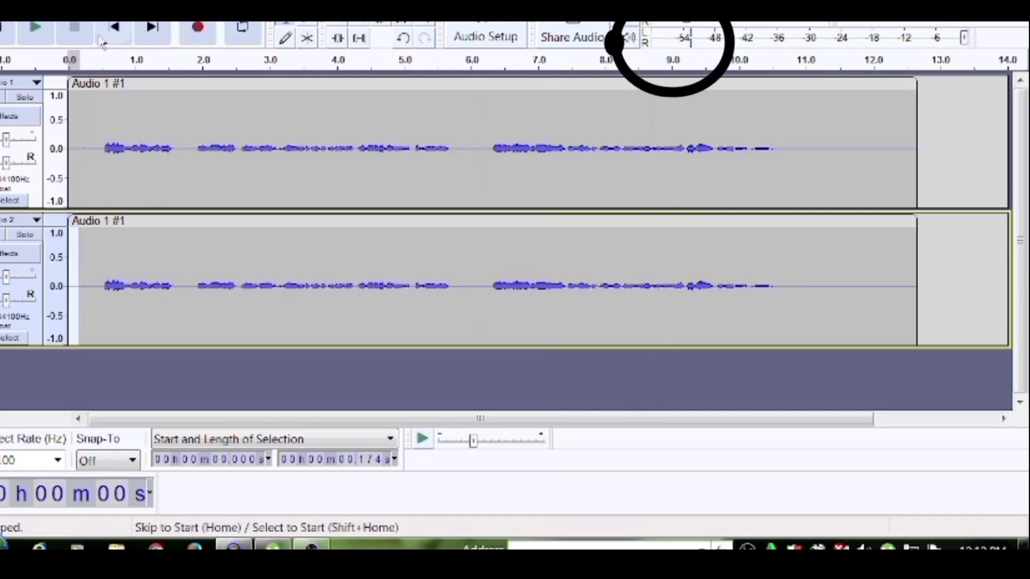
{"action": "left_click", "coordinate": [36, 41]}
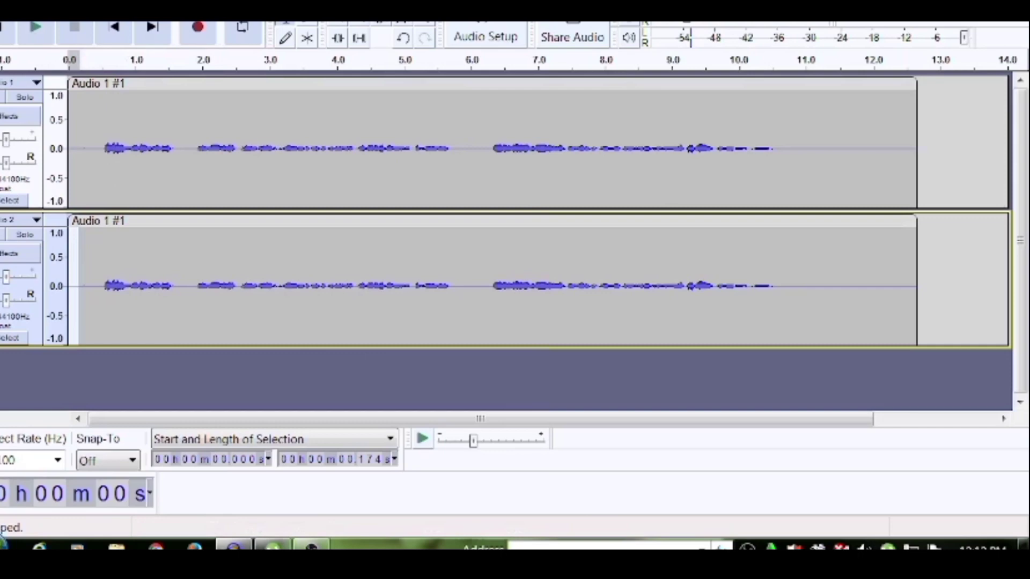
Capture a Noise Reduction profile from the selected opening stretch of Audio 2
{"action": "key", "text": "alt+c"}
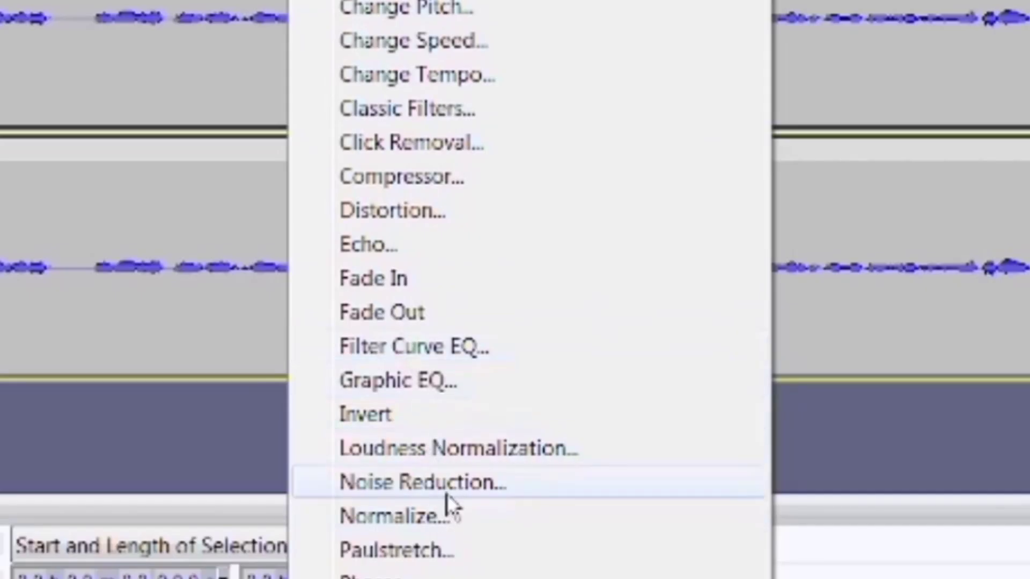
{"action": "left_click", "coordinate": [445, 491]}
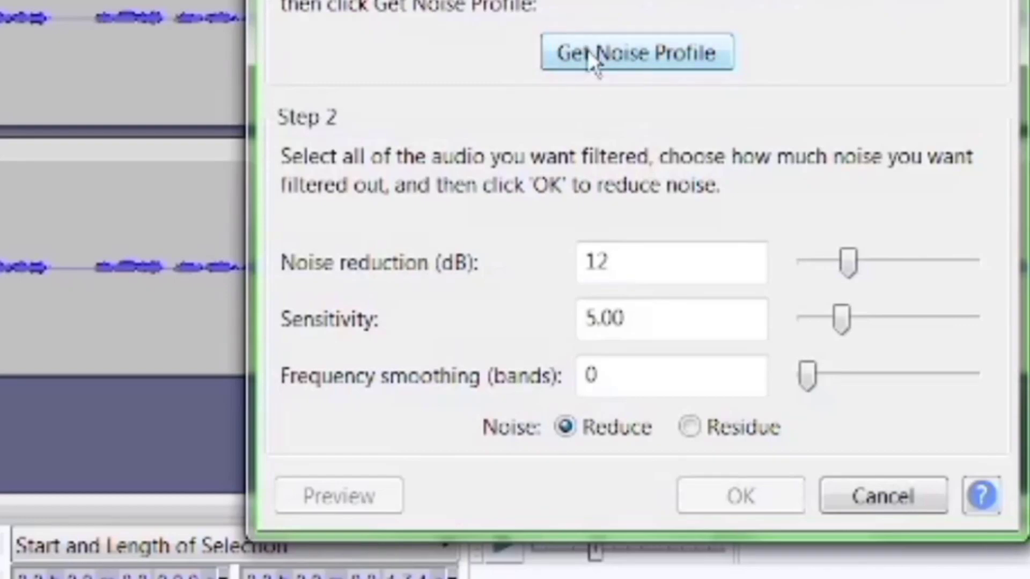
{"action": "left_click", "coordinate": [590, 53]}
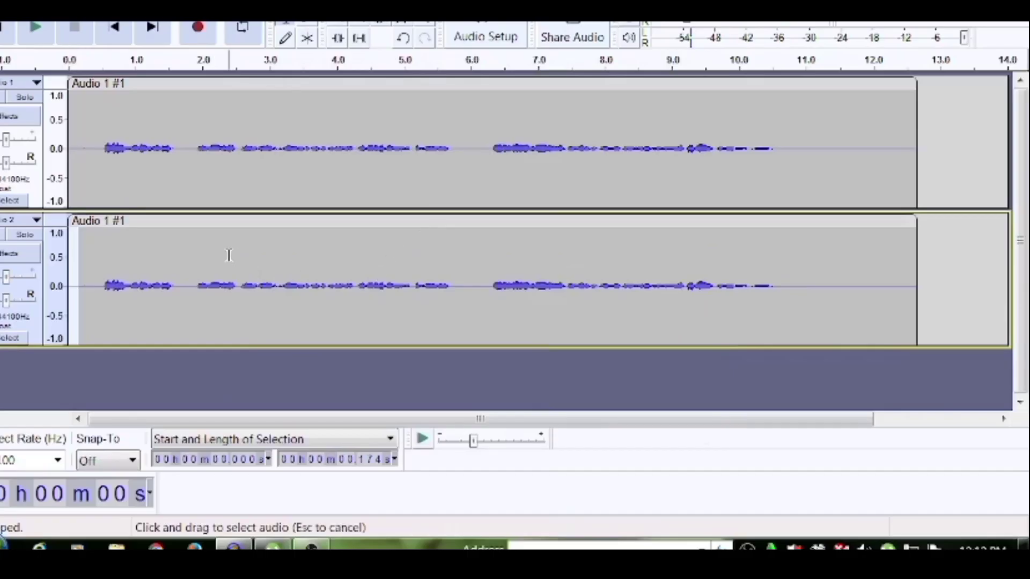
Apply Noise Reduction to the whole Audio 2 clip with 12 dB reduction, sensitivity 5.00 and 0 frequency smoothing bands
{"action": "double_click", "coordinate": [229, 255]}
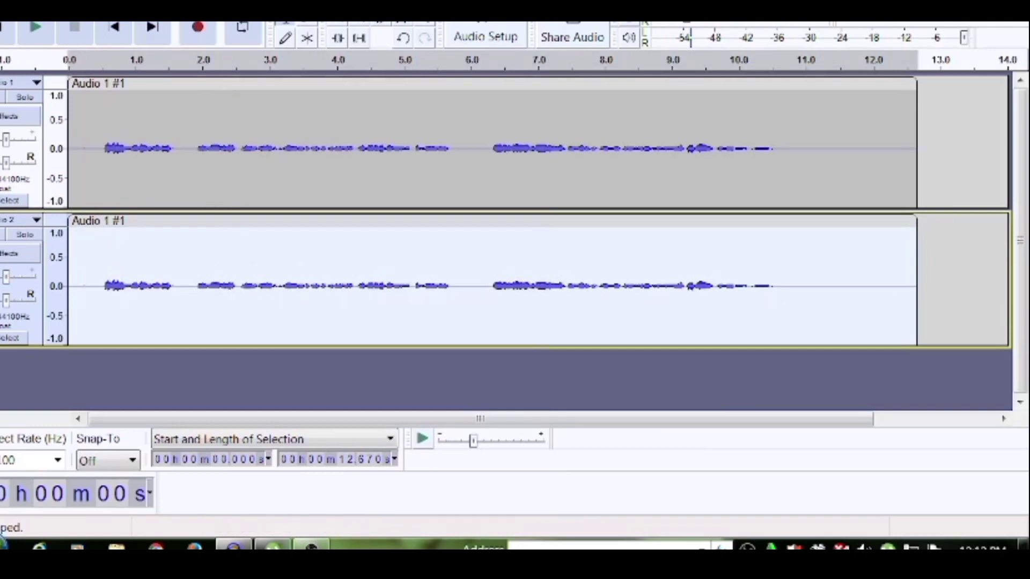
{"action": "left_click", "coordinate": [317, 19]}
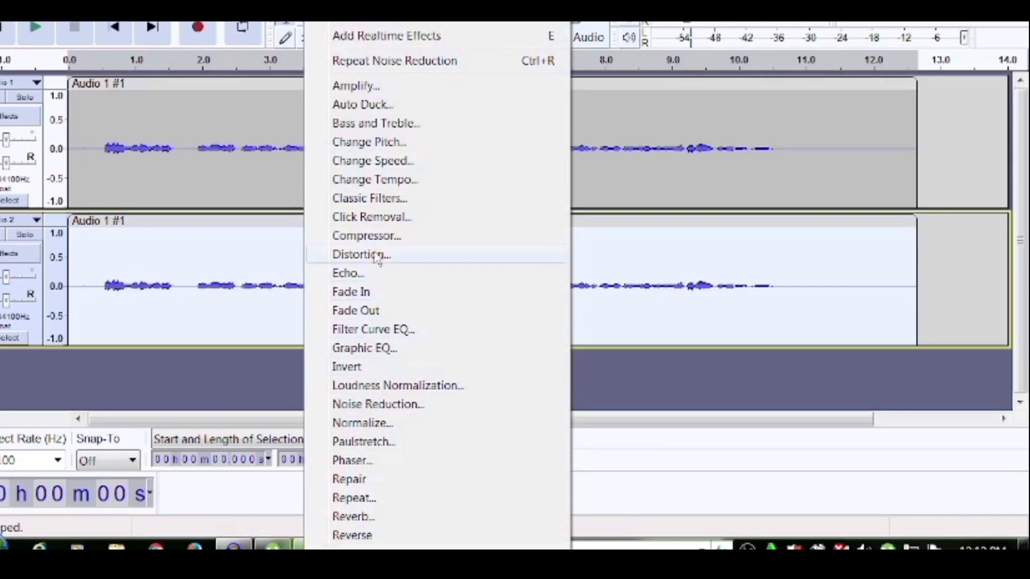
{"action": "left_click", "coordinate": [379, 405]}
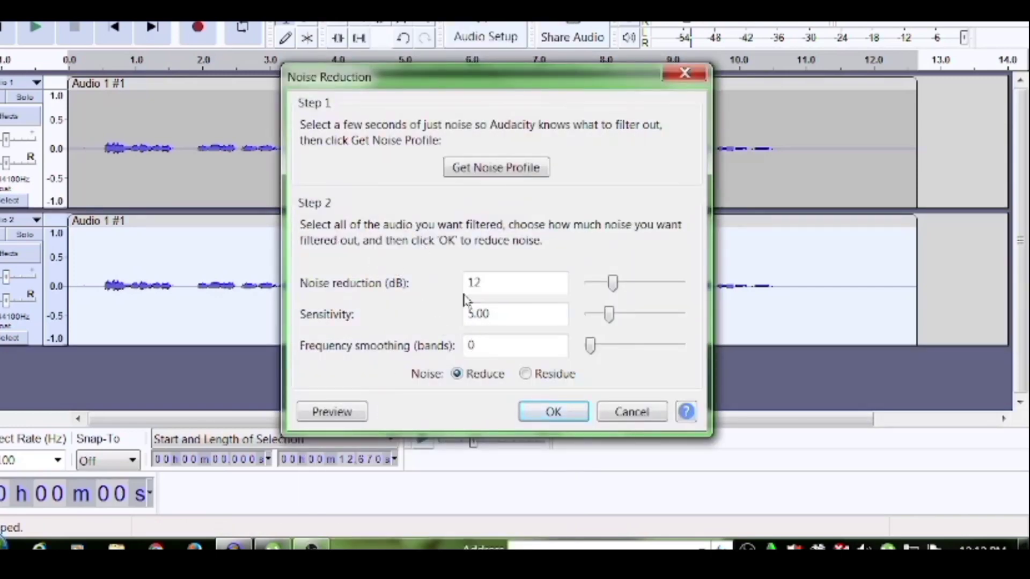
{"action": "left_click", "coordinate": [559, 415]}
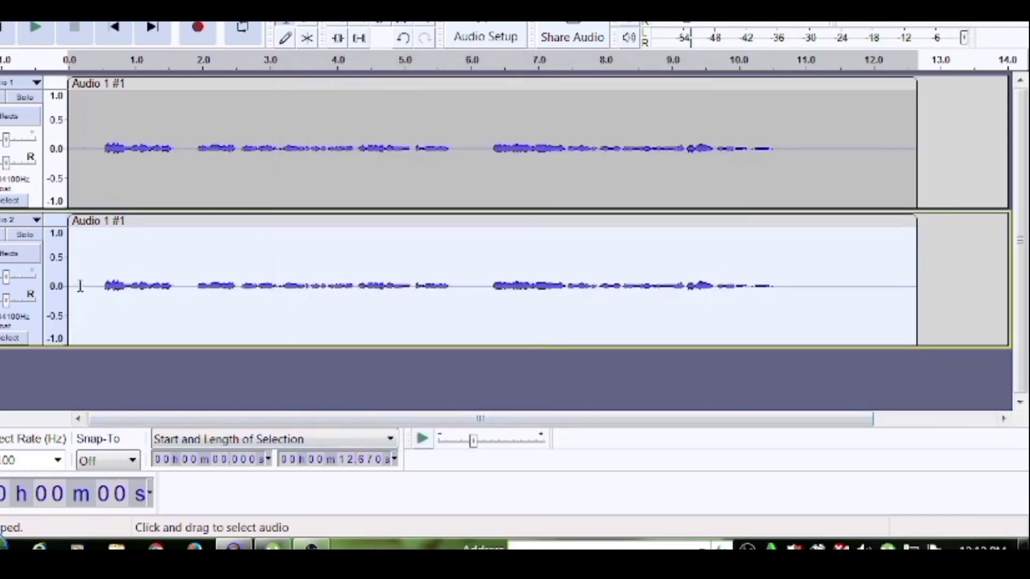
Select about the first 0.19 s of Audio 2 and play it to check the remaining noise level
{"action": "left_click_drag", "start_coordinate": [79, 286], "coordinate": [67, 287]}
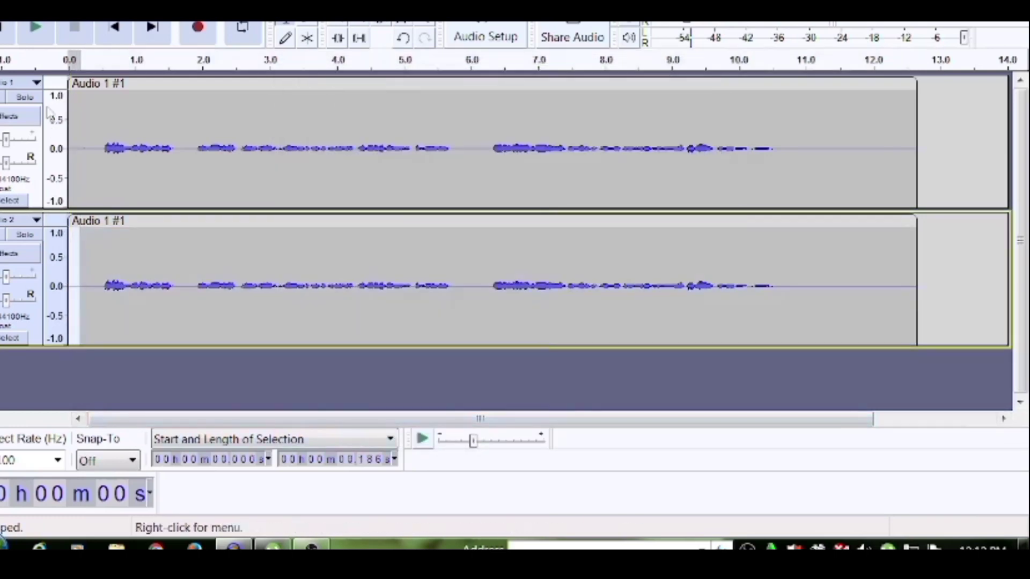
{"action": "left_click", "coordinate": [34, 28]}
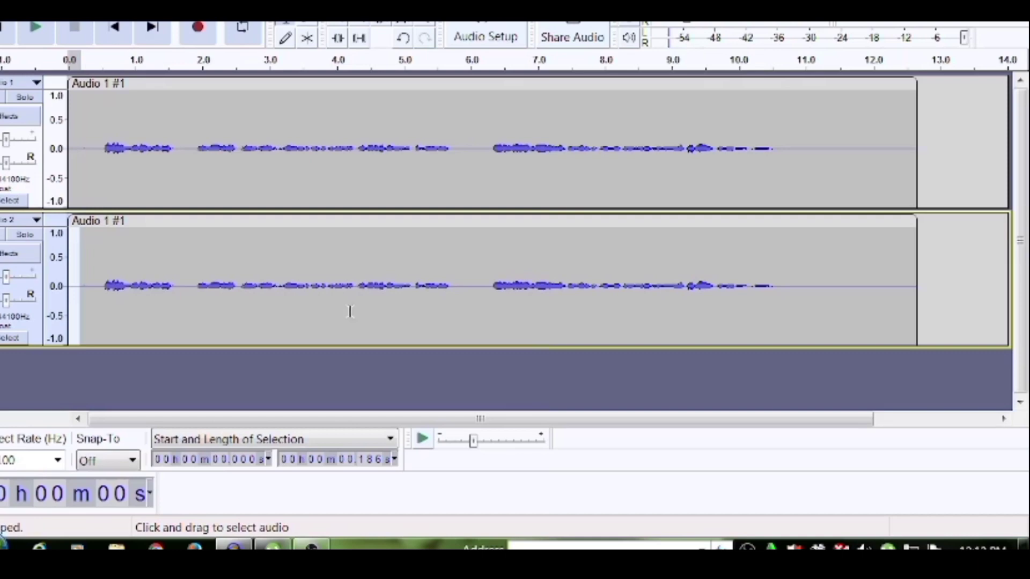
Apply the Filter Curve EQ effect with its loaded curve to the whole Audio 2 clip
{"action": "double_click", "coordinate": [338, 314]}
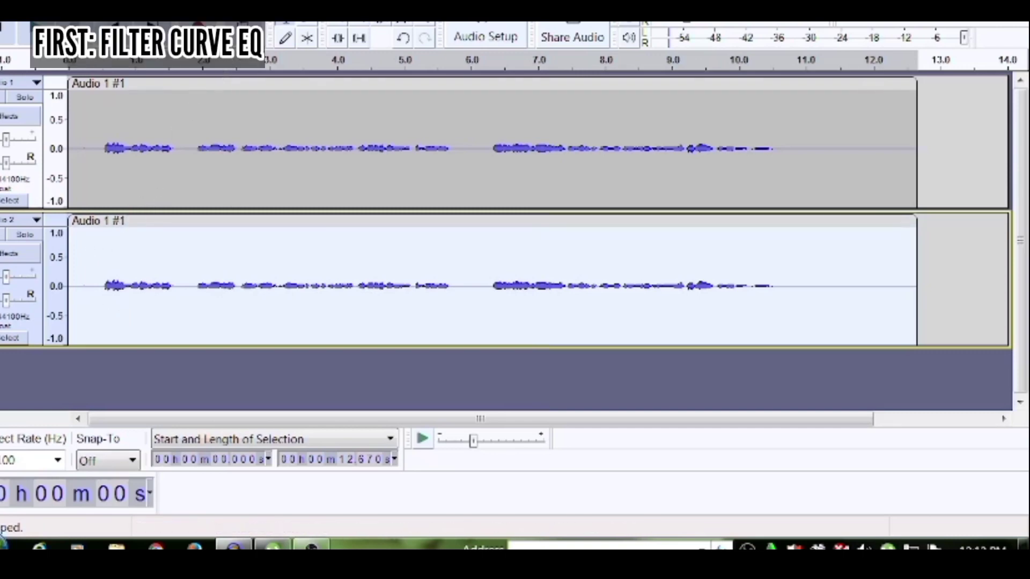
{"action": "left_click", "coordinate": [322, 16]}
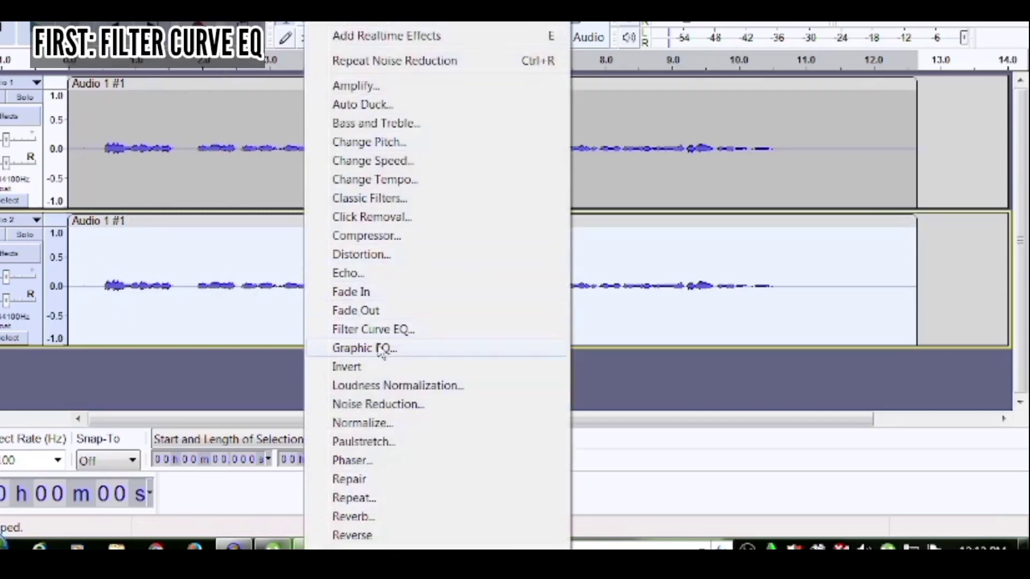
{"action": "left_click", "coordinate": [378, 330]}
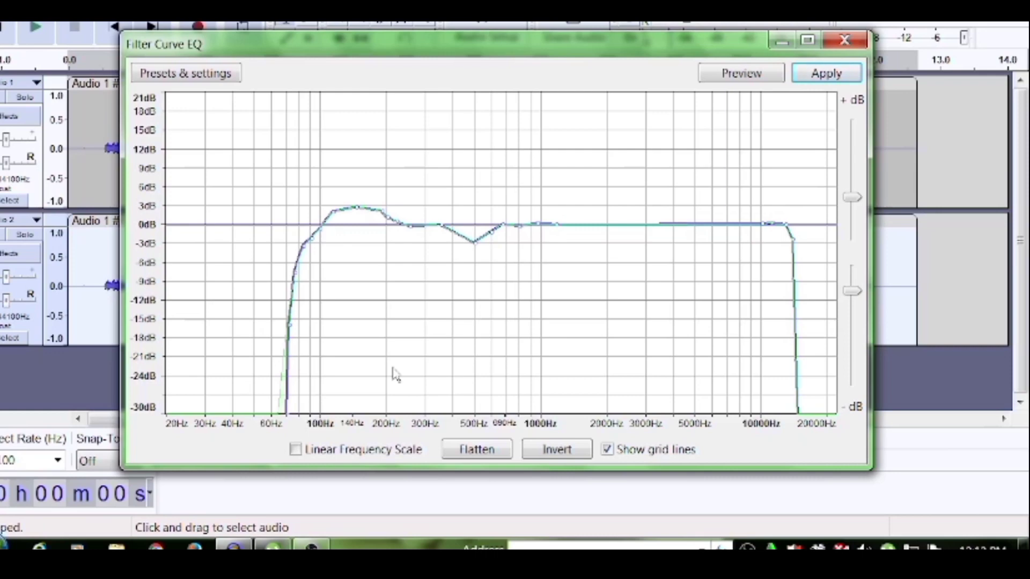
{"action": "left_click", "coordinate": [818, 77]}
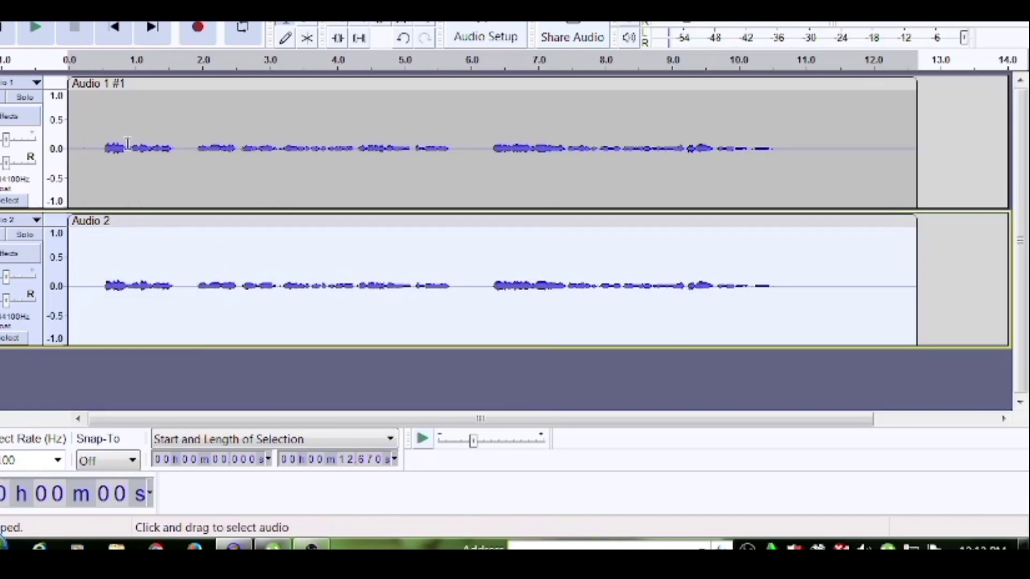
Compare the original and processed waveforms by selecting matching speech sections in both tracks near 0.5 s and 2 s
{"action": "left_click_drag", "start_coordinate": [100, 146], "coordinate": [192, 179]}
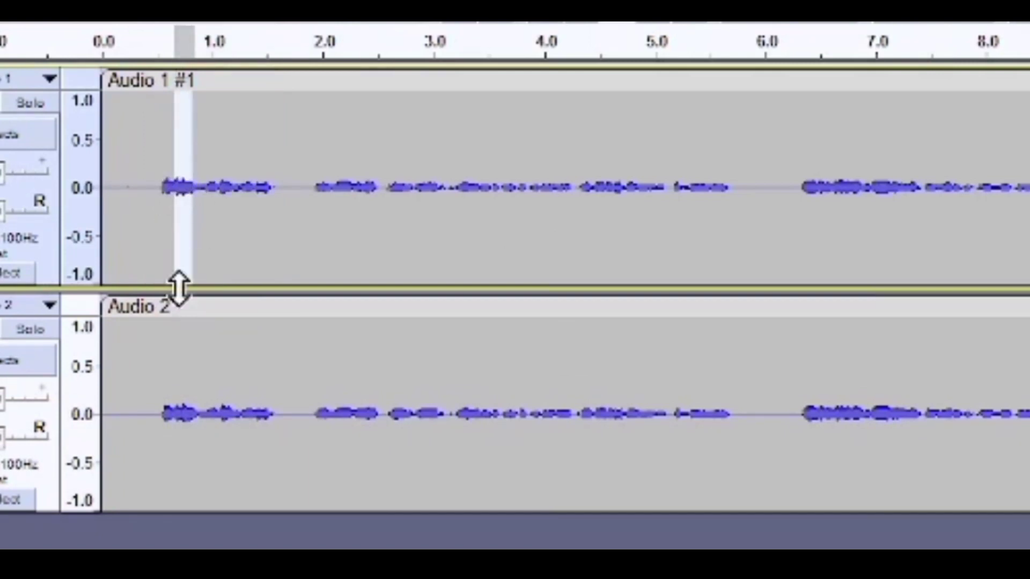
{"action": "left_click_drag", "start_coordinate": [159, 409], "coordinate": [201, 411]}
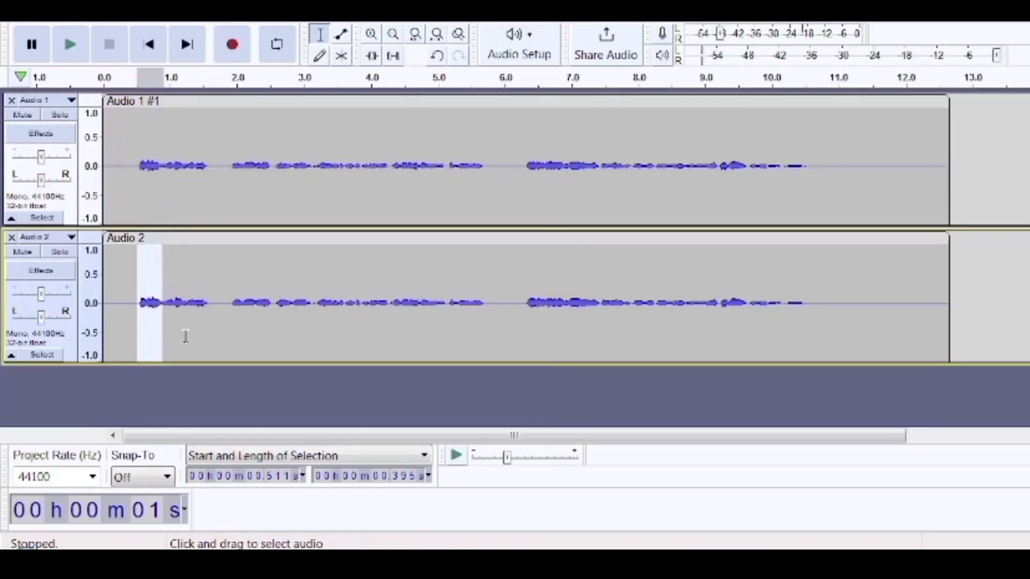
{"action": "left_click", "coordinate": [187, 338]}
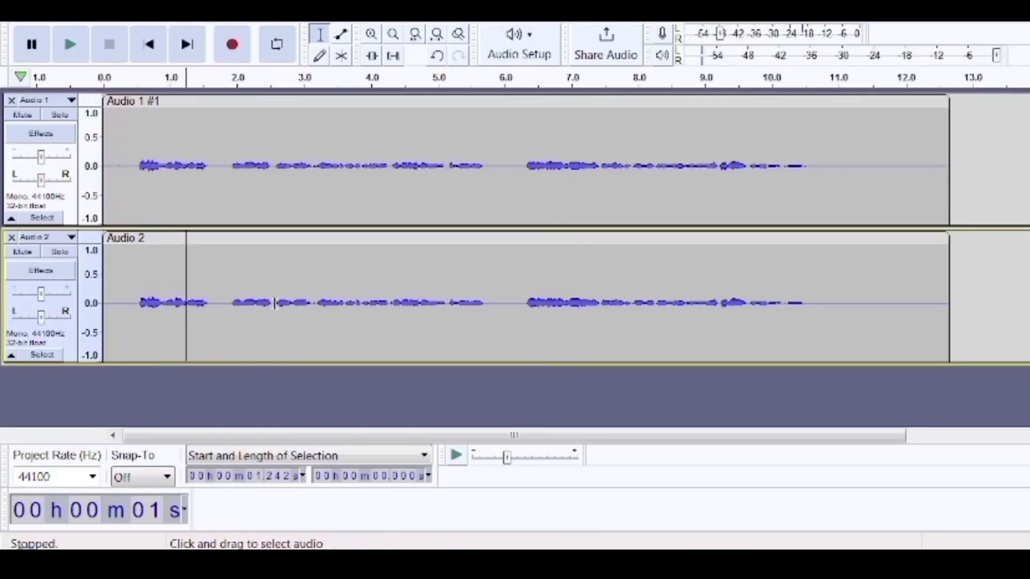
{"action": "left_click_drag", "start_coordinate": [231, 303], "coordinate": [279, 303]}
{"action": "left_click", "coordinate": [232, 166]}
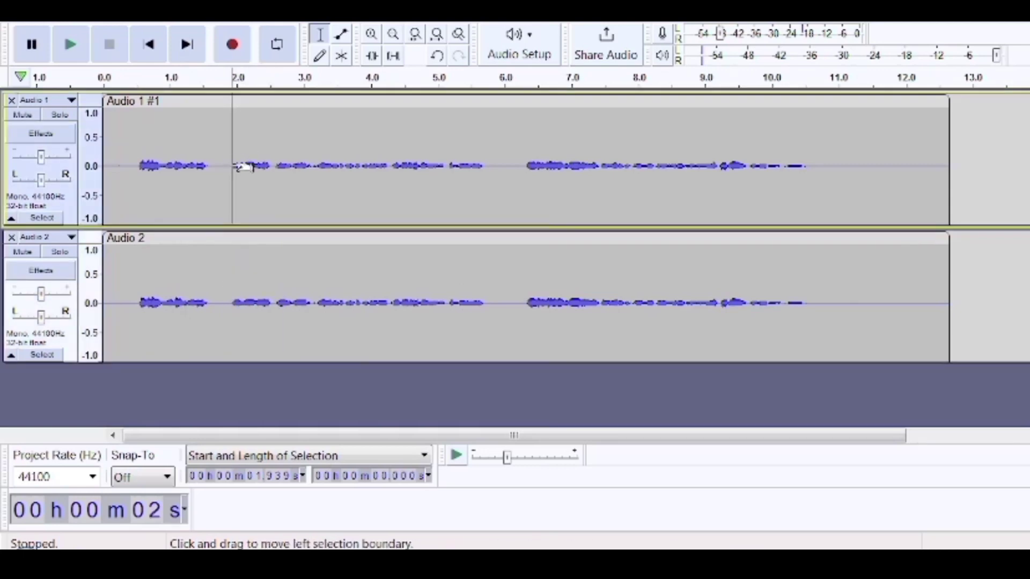
{"action": "left_click_drag", "start_coordinate": [231, 167], "coordinate": [273, 210]}
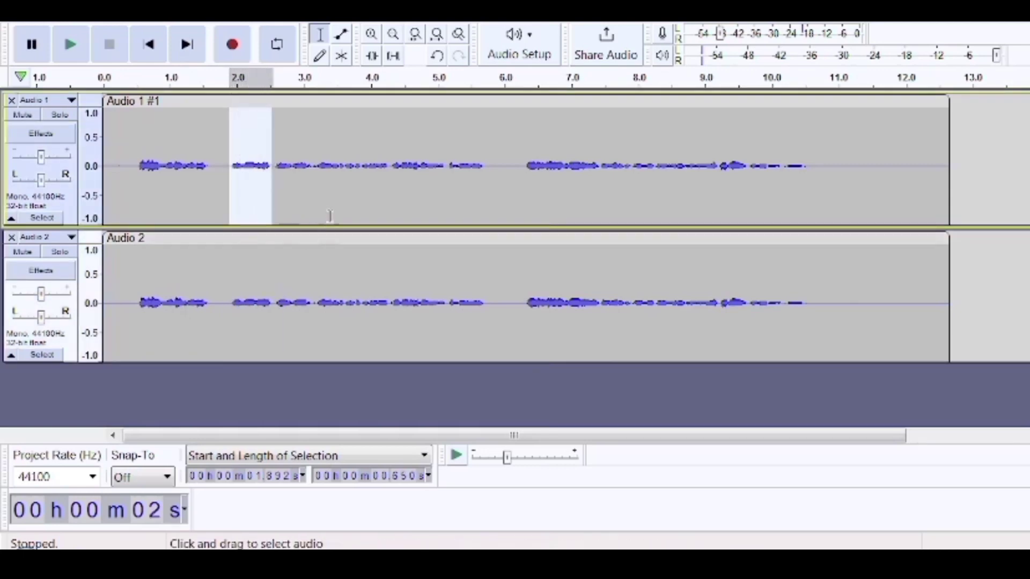
{"action": "left_click", "coordinate": [298, 289]}
Select the whole Audio 2 clip and open the TDR Nova equalizer for it
{"action": "double_click", "coordinate": [333, 281]}
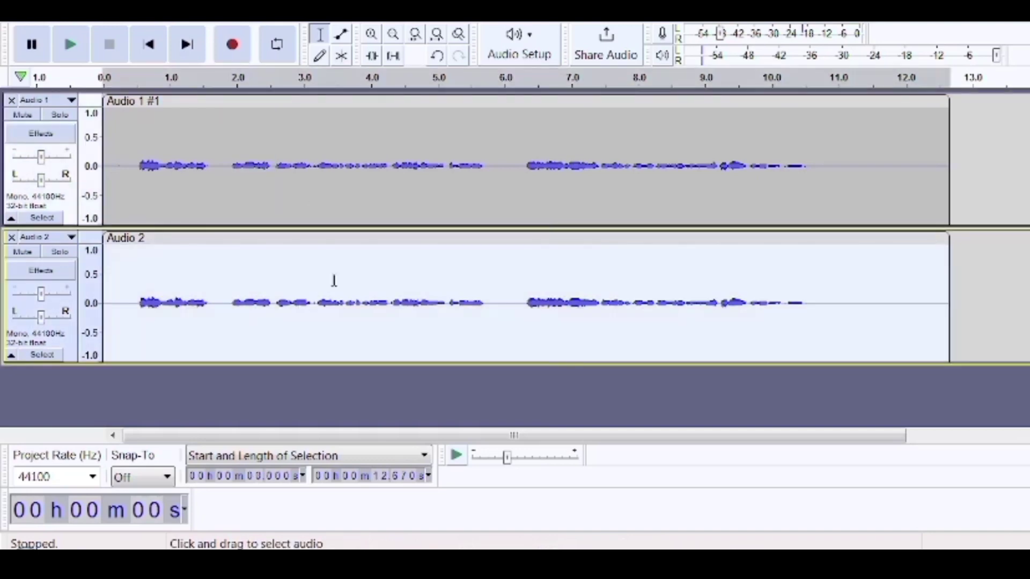
{"action": "left_click", "coordinate": [323, 21]}
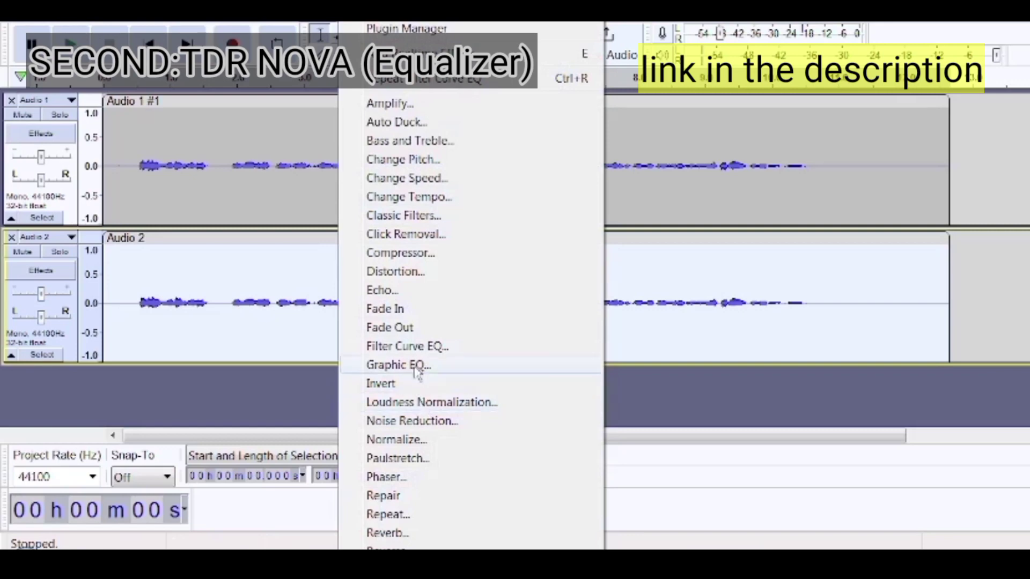
{"action": "scroll", "coordinate": [416, 418], "scroll_direction": "down", "scroll_amount": 20}
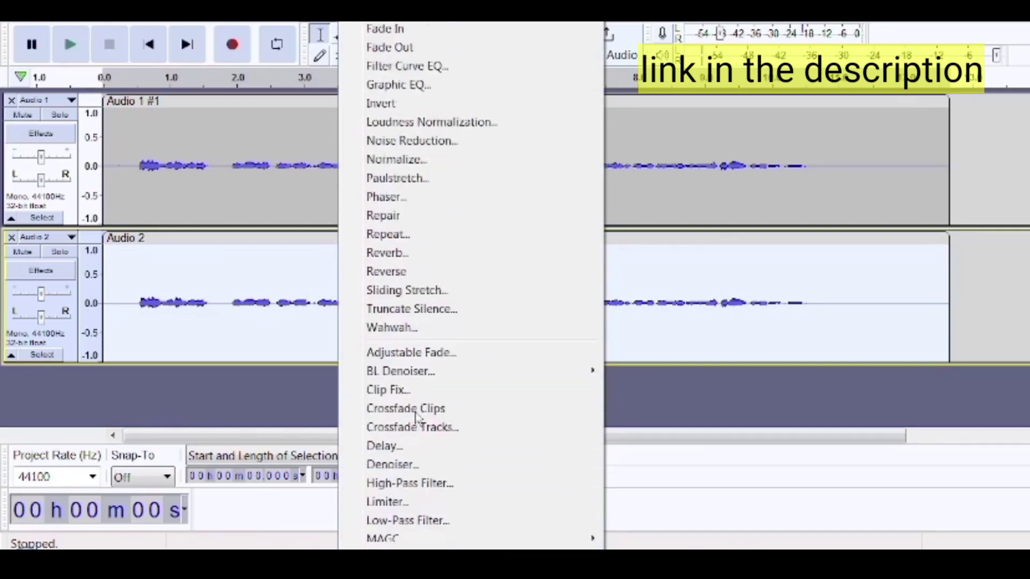
{"action": "scroll", "coordinate": [417, 418], "scroll_direction": "down", "scroll_amount": 20}
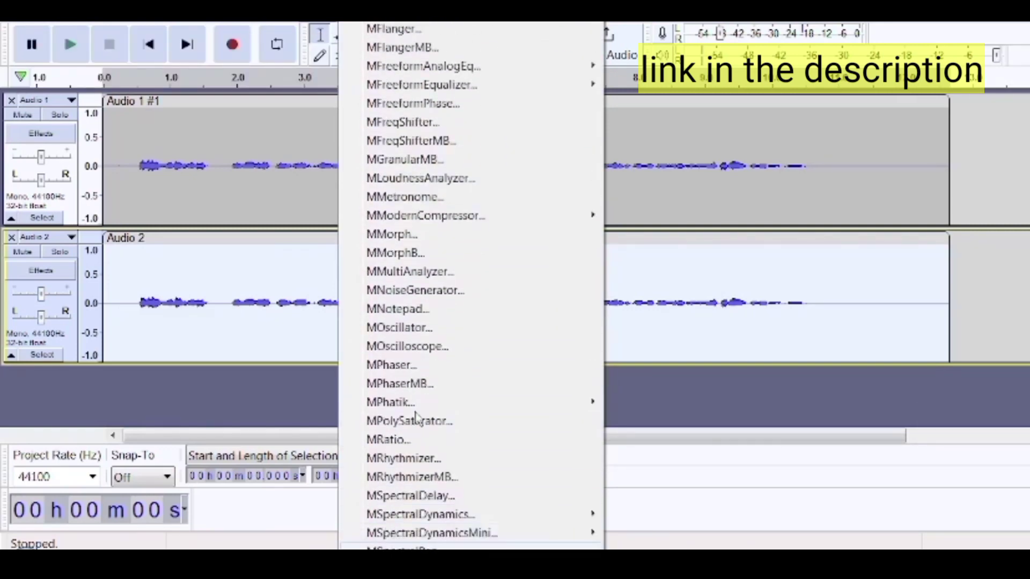
{"action": "key", "text": "Down"}
{"action": "key", "text": "Down"}
{"action": "key", "text": "Down"}
{"action": "key", "text": "Down"}
{"action": "key", "text": "Down"}
{"action": "key", "text": "Down"}
{"action": "key", "text": "Down"}
{"action": "key", "text": "Down"}
{"action": "key", "text": "Down"}
{"action": "key", "text": "Down"}
{"action": "key", "text": "Down"}
{"action": "key", "text": "Down"}
{"action": "key", "text": "Down"}
{"action": "key", "text": "Down"}
{"action": "key", "text": "Down"}
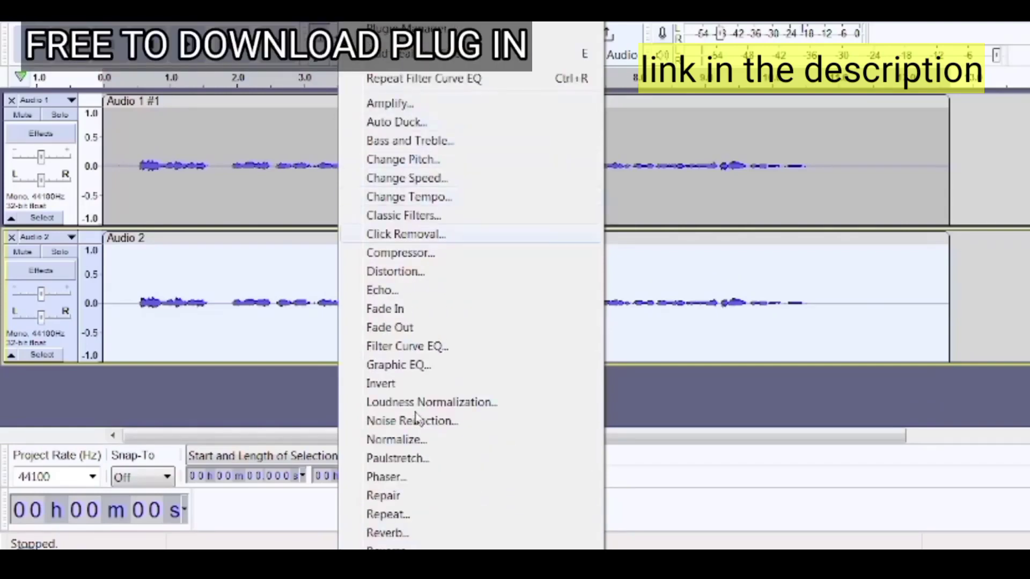
{"action": "key", "text": "Down"}
{"action": "key", "text": "Down"}
{"action": "key", "text": "Down"}
{"action": "key", "text": "Down"}
{"action": "key", "text": "Down"}
{"action": "key", "text": "Down"}
{"action": "key", "text": "Down"}
{"action": "key", "text": "Down"}
{"action": "key", "text": "Down"}
{"action": "key", "text": "Down"}
{"action": "key", "text": "Down"}
{"action": "key", "text": "Down"}
{"action": "key", "text": "Down"}
{"action": "key", "text": "Down"}
{"action": "key", "text": "Down"}
{"action": "key", "text": "Down"}
{"action": "key", "text": "Down"}
{"action": "key", "text": "Down"}
{"action": "key", "text": "Down"}
{"action": "key", "text": "Down"}
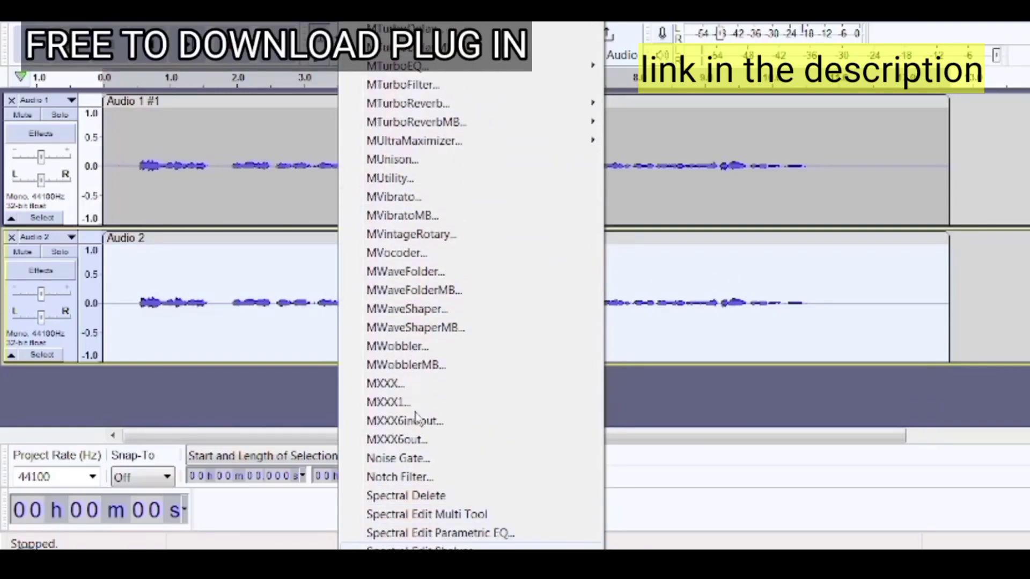
{"action": "scroll", "coordinate": [416, 419], "scroll_direction": "down", "scroll_amount": 3}
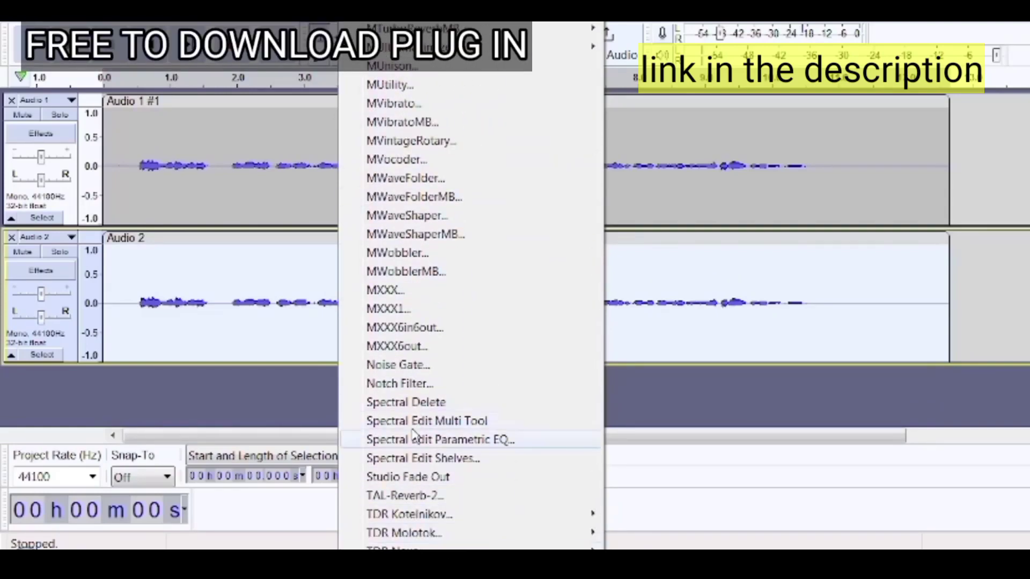
{"action": "key", "text": "Down"}
{"action": "key", "text": "Down"}
{"action": "key", "text": "Down"}
{"action": "key", "text": "Down"}
{"action": "key", "text": "Down"}
{"action": "key", "text": "Down"}
{"action": "key", "text": "Down"}
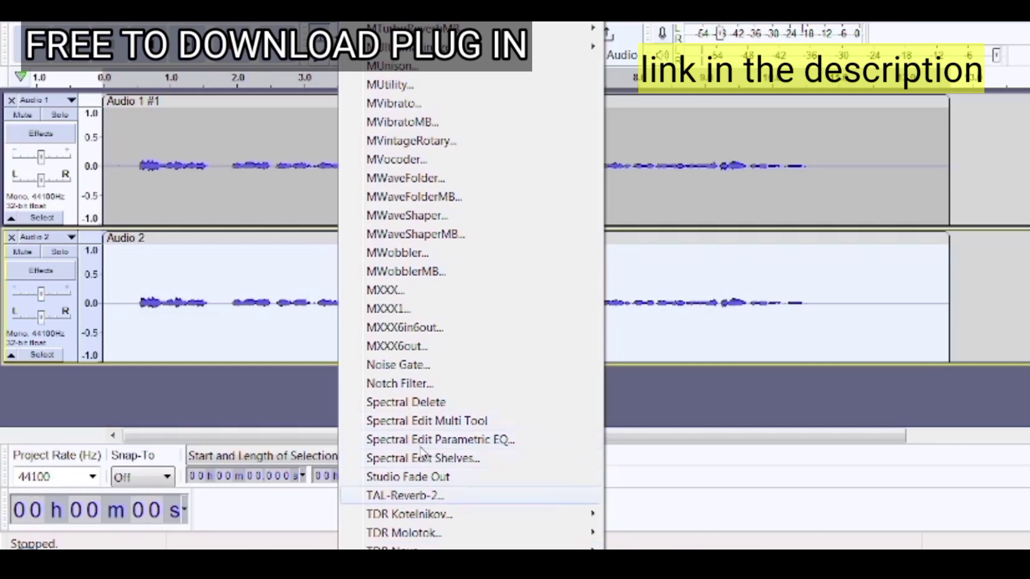
{"action": "scroll", "coordinate": [421, 453], "scroll_direction": "down", "scroll_amount": 1}
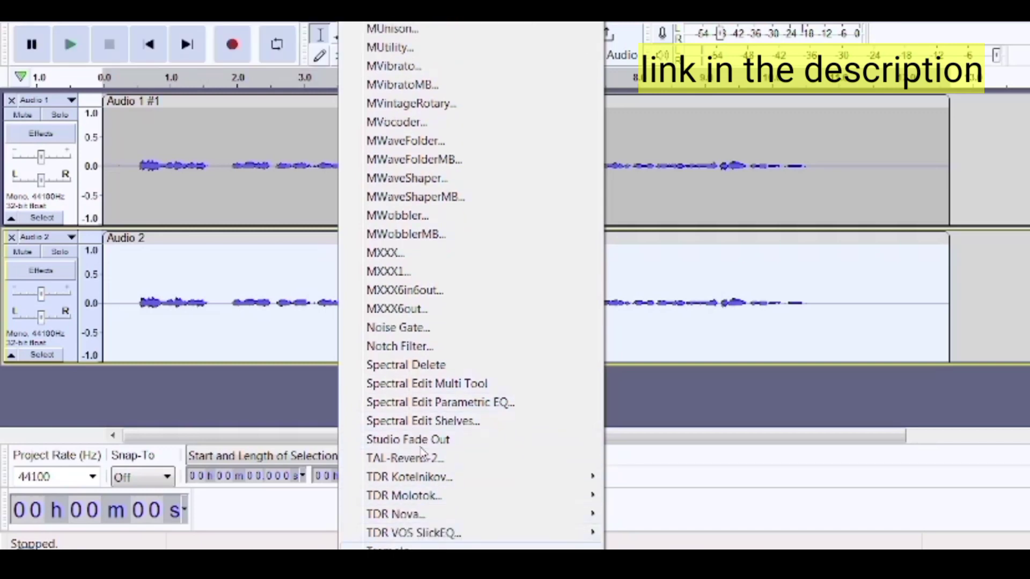
{"action": "mouse_move", "coordinate": [408, 476]}
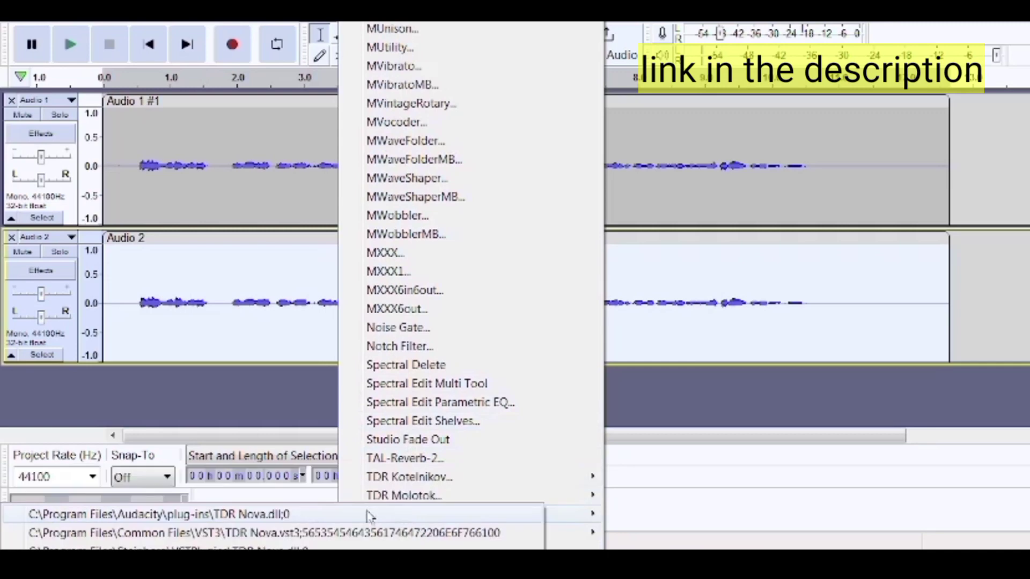
{"action": "mouse_move", "coordinate": [482, 495]}
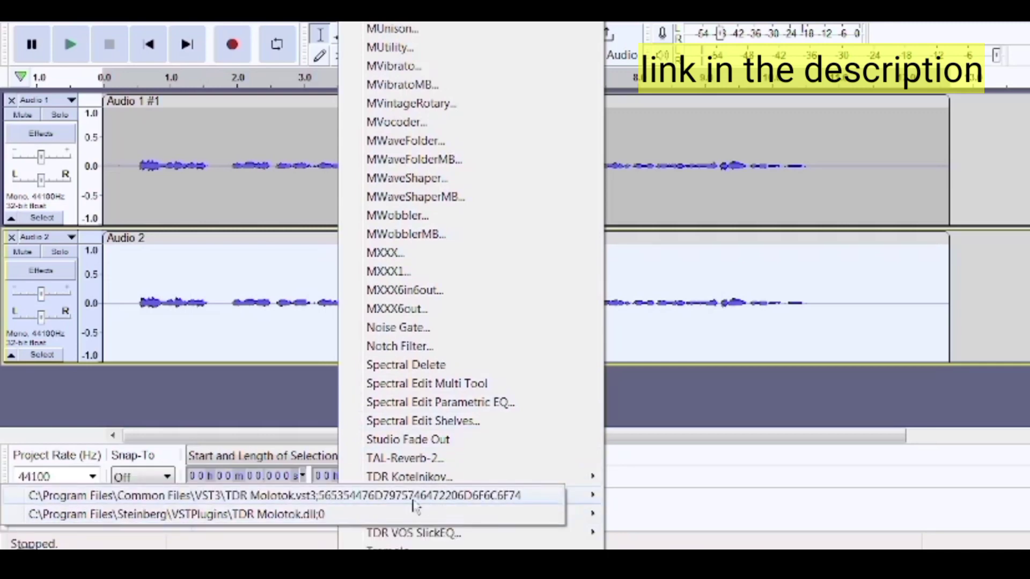
{"action": "left_click", "coordinate": [393, 512]}
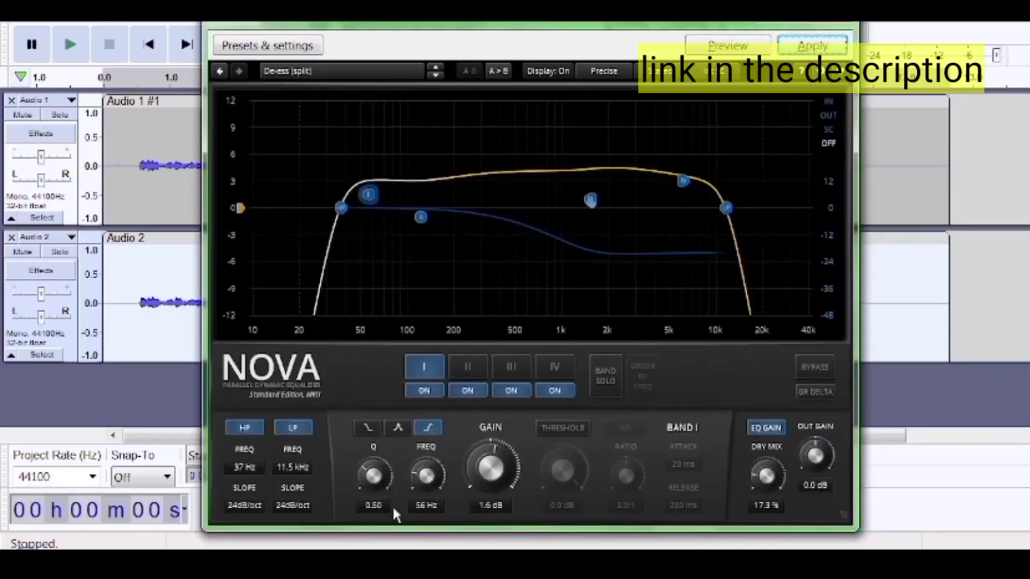
Look through the TDR Nova presets and try the Default preset
{"action": "left_click", "coordinate": [329, 76]}
{"action": "scroll", "coordinate": [341, 21], "scroll_direction": "up", "scroll_amount": 2}
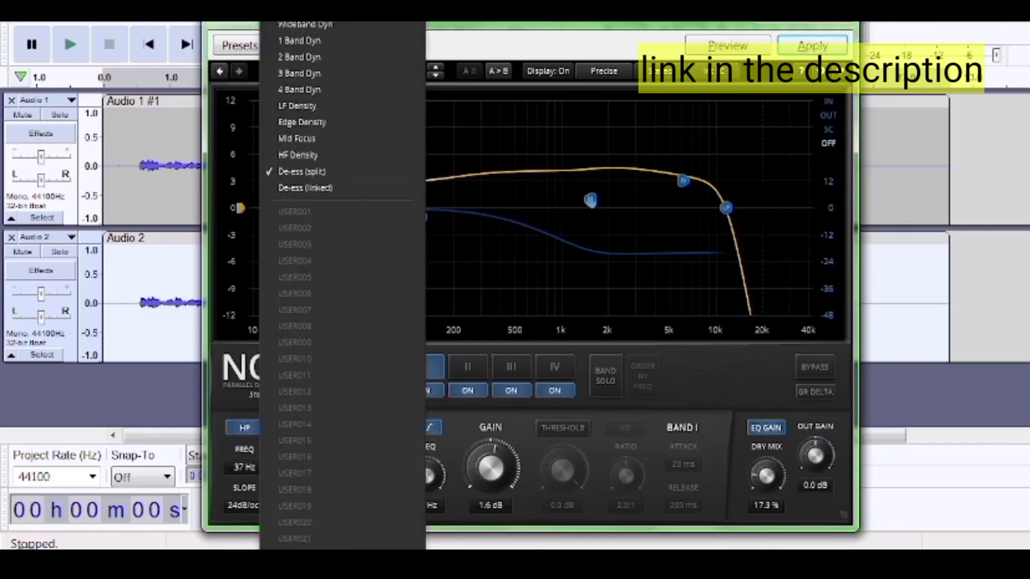
{"action": "key", "text": "Escape"}
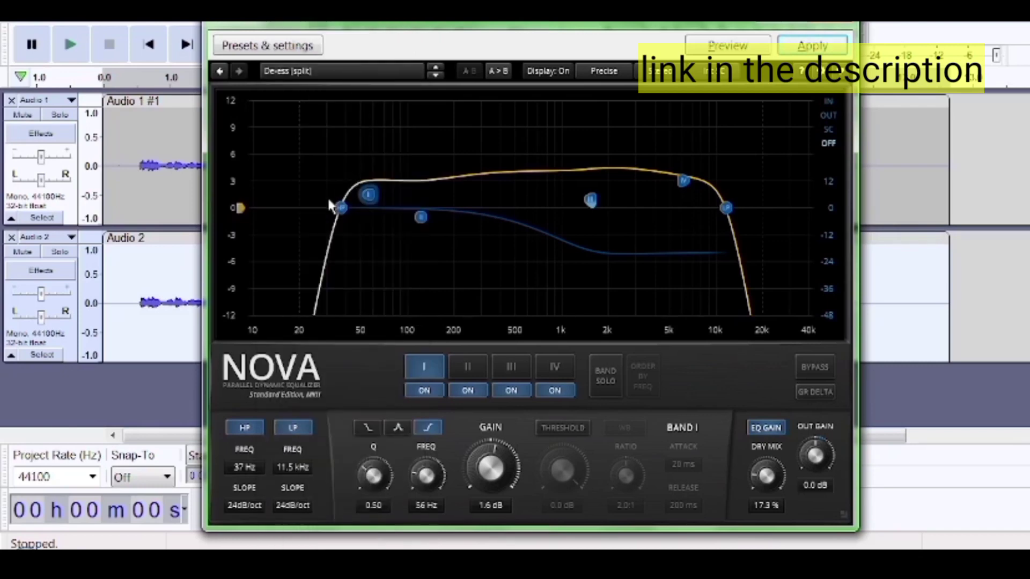
{"action": "left_click", "coordinate": [363, 93]}
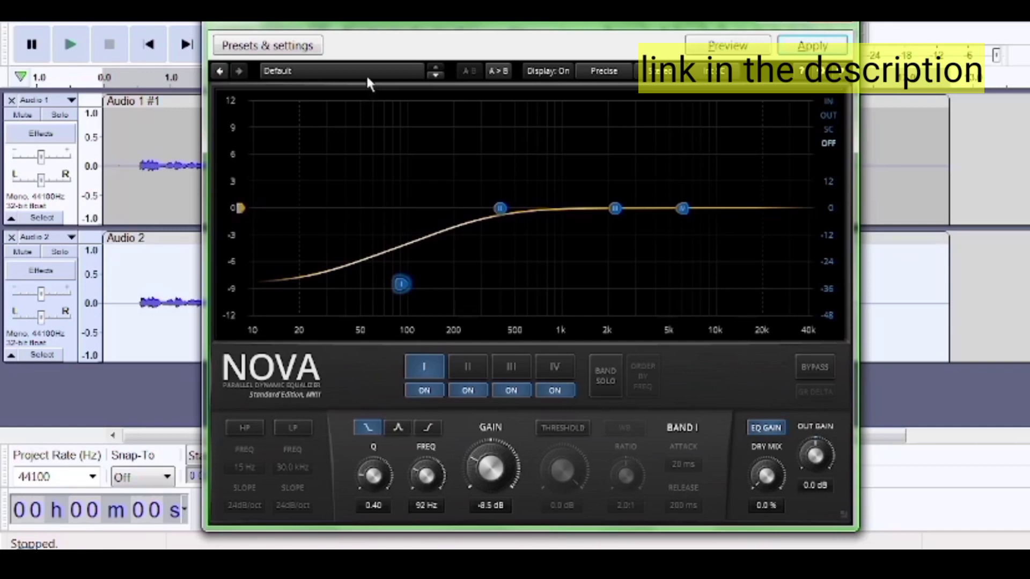
Apply TDR Nova to the whole Audio 2 clip with the De-ess (split) preset and band I set to low shelf
{"action": "left_click", "coordinate": [368, 81]}
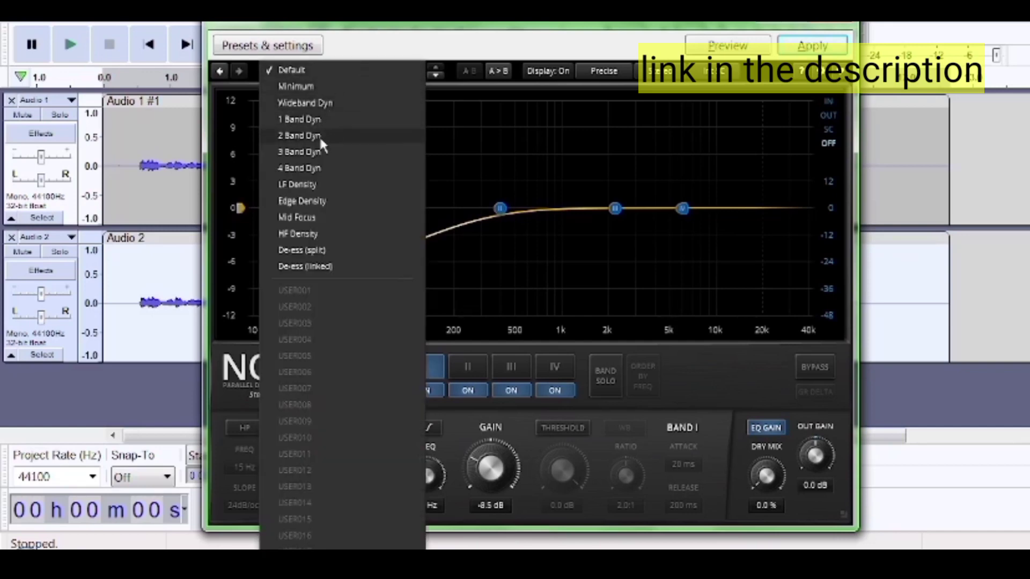
{"action": "left_click", "coordinate": [317, 249]}
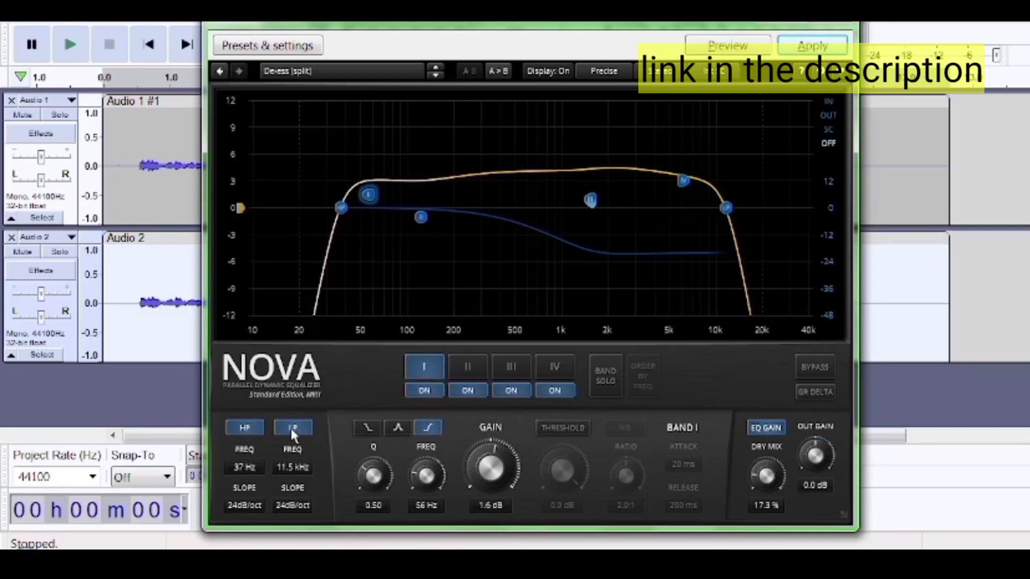
{"action": "left_click", "coordinate": [366, 428]}
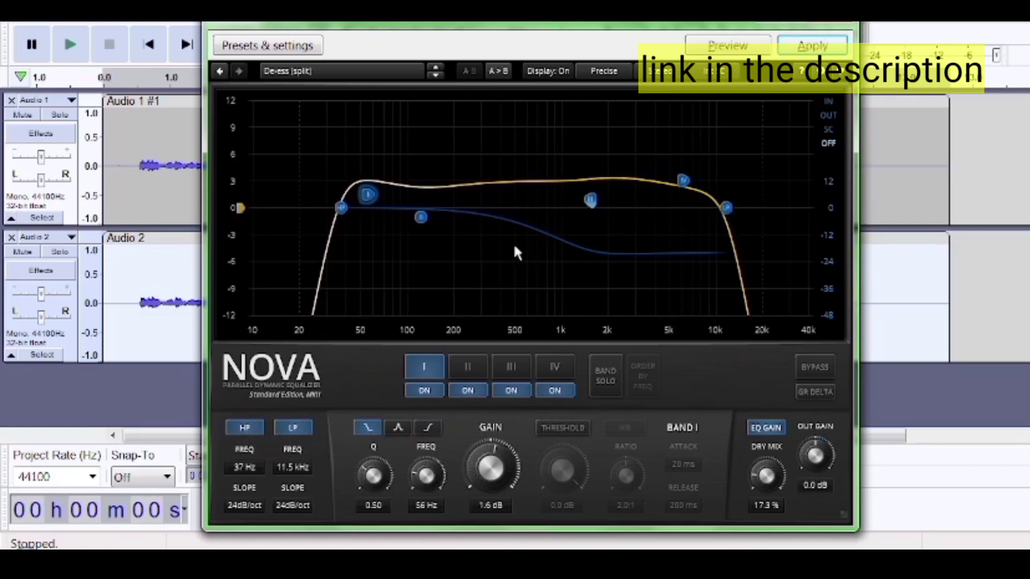
{"action": "left_click", "coordinate": [812, 47]}
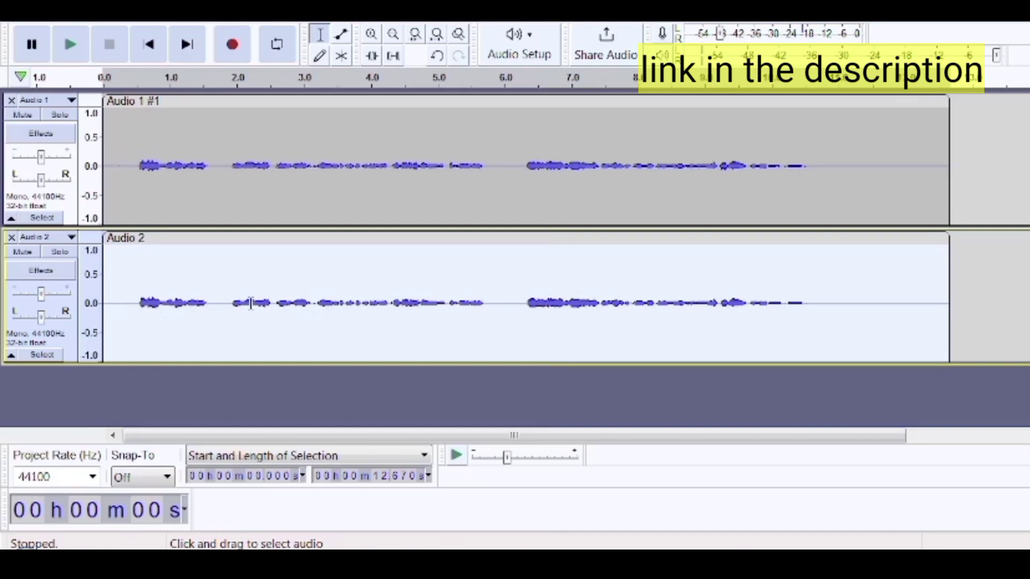
Compare the equalized and original waveforms by selecting speech in Audio 2 from about 0.5 to 2.6 s and the matching start in Audio 1
{"action": "left_click_drag", "start_coordinate": [136, 307], "coordinate": [273, 324]}
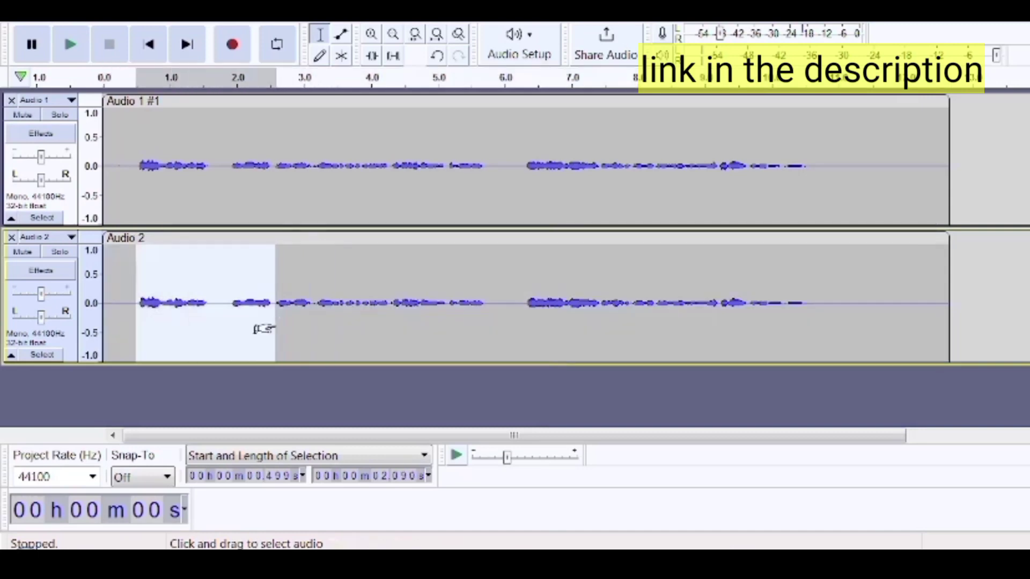
{"action": "left_click", "coordinate": [139, 168]}
{"action": "left_click_drag", "start_coordinate": [139, 169], "coordinate": [159, 169]}
Apply TDR Nova once more to the whole Audio 2 clip with its loaded De-ess (split) settings
{"action": "double_click", "coordinate": [202, 325]}
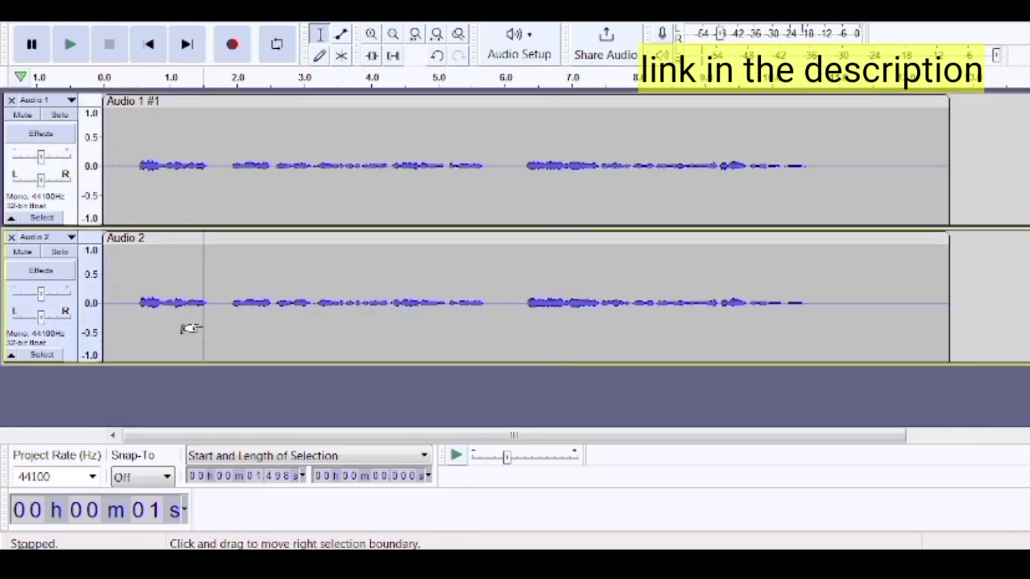
{"action": "left_click", "coordinate": [341, 23]}
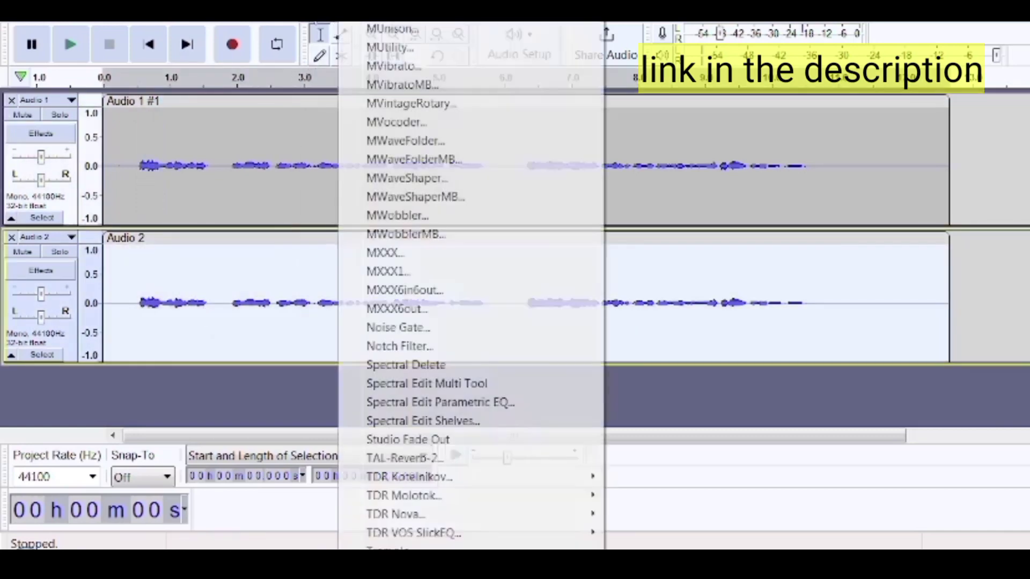
{"action": "left_click", "coordinate": [391, 512]}
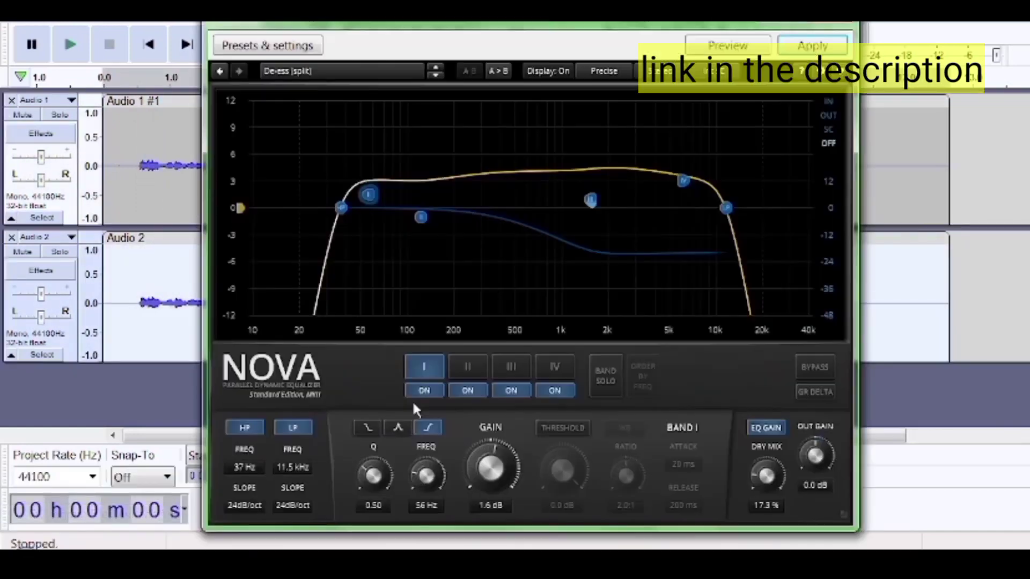
{"action": "left_click", "coordinate": [812, 45]}
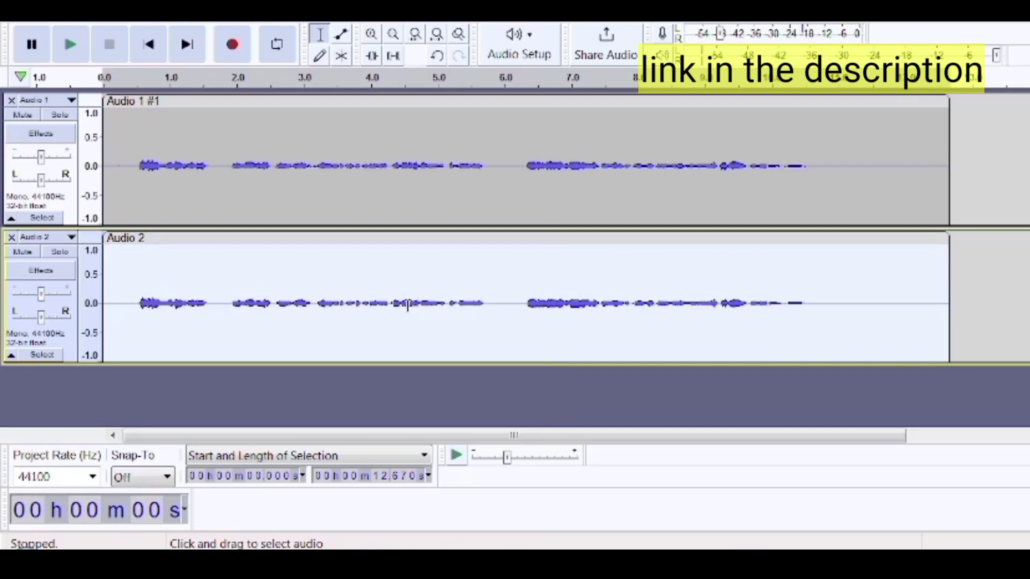
Apply the TDR Kotelnikov compressor to the whole Audio 2 clip with the Mastering - Smooth preset
{"action": "left_click", "coordinate": [310, 26]}
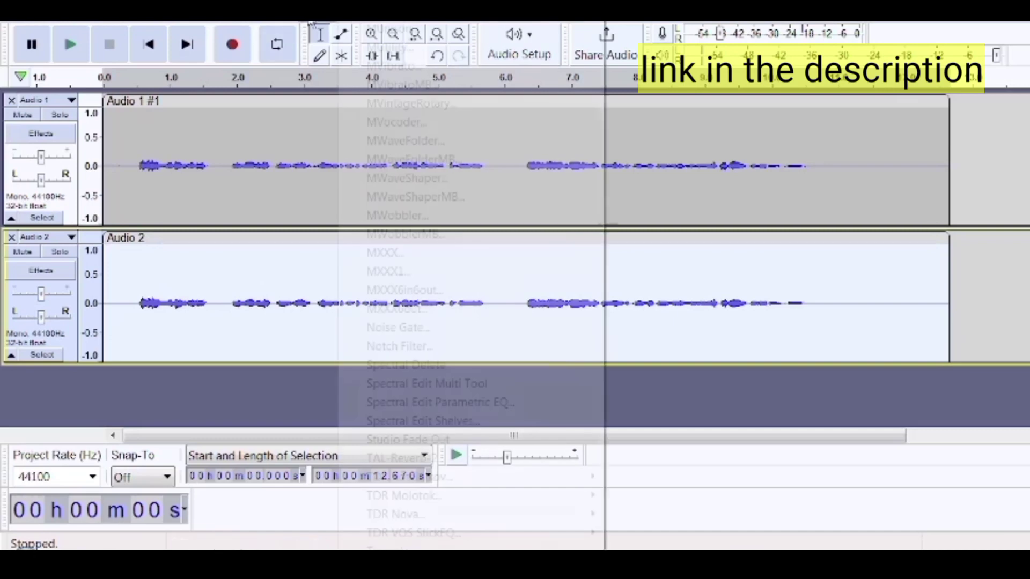
{"action": "mouse_move", "coordinate": [408, 477]}
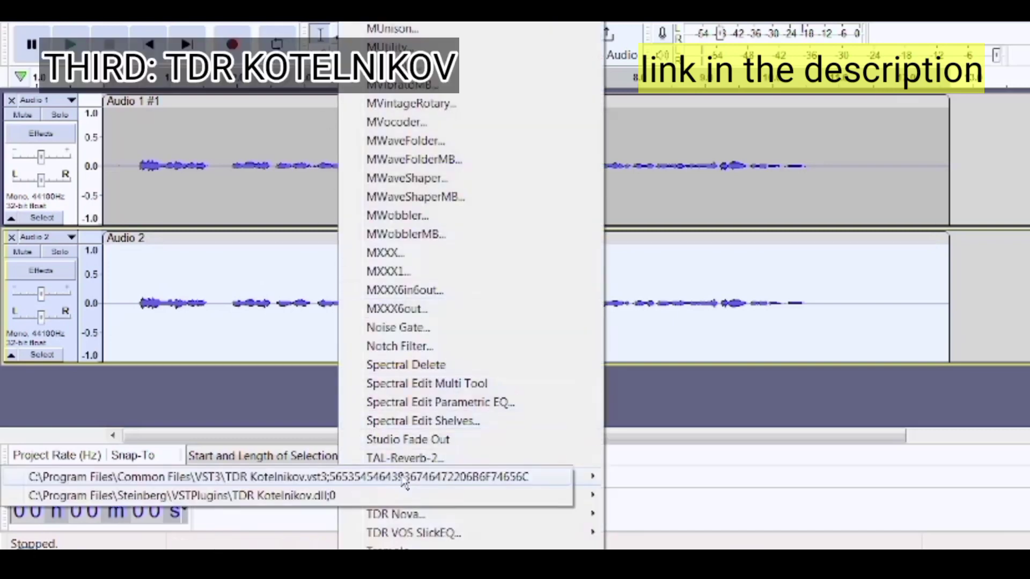
{"action": "left_click", "coordinate": [616, 476]}
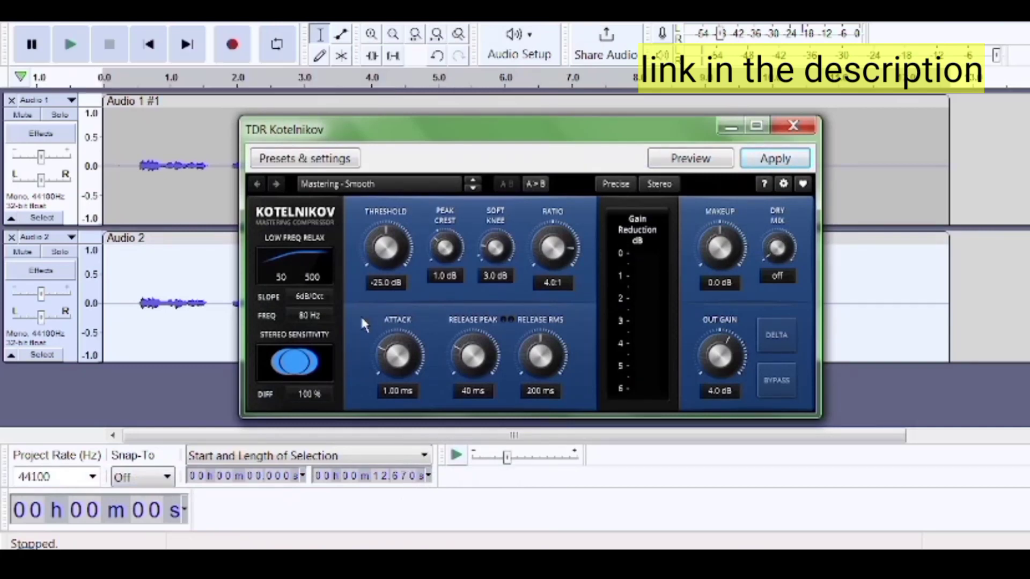
{"action": "left_click", "coordinate": [390, 185]}
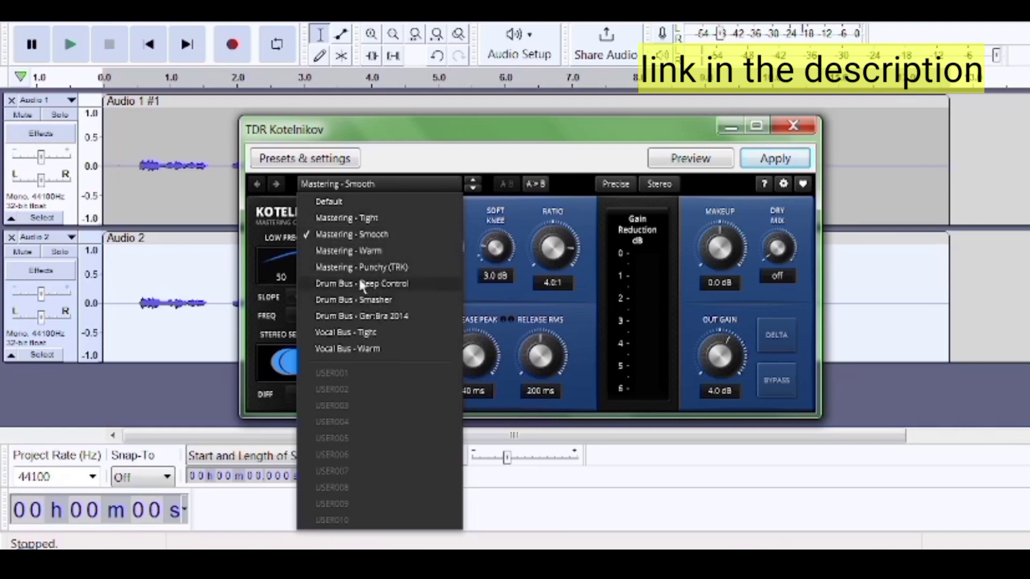
{"action": "left_click", "coordinate": [382, 234]}
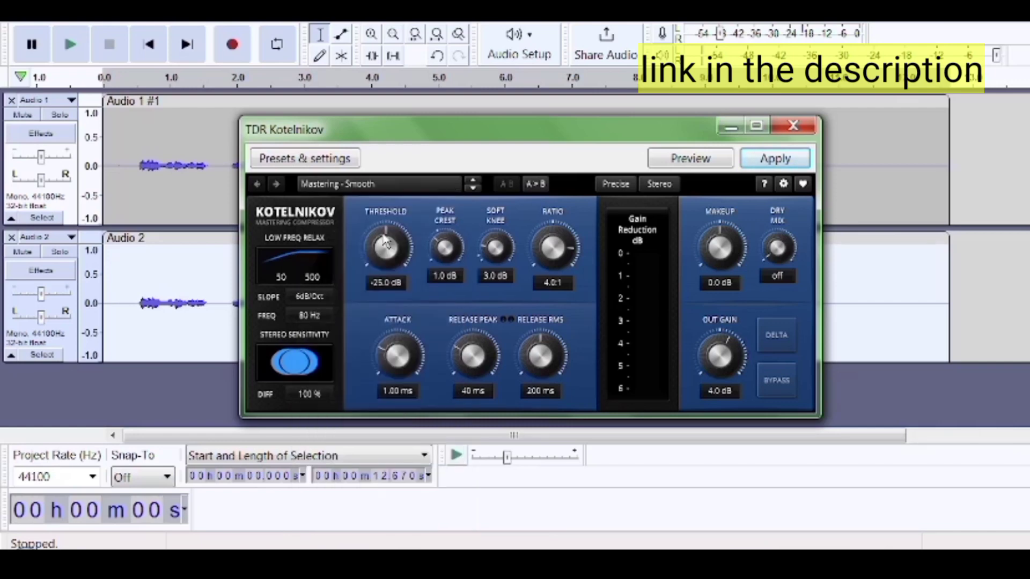
{"action": "left_click", "coordinate": [774, 158]}
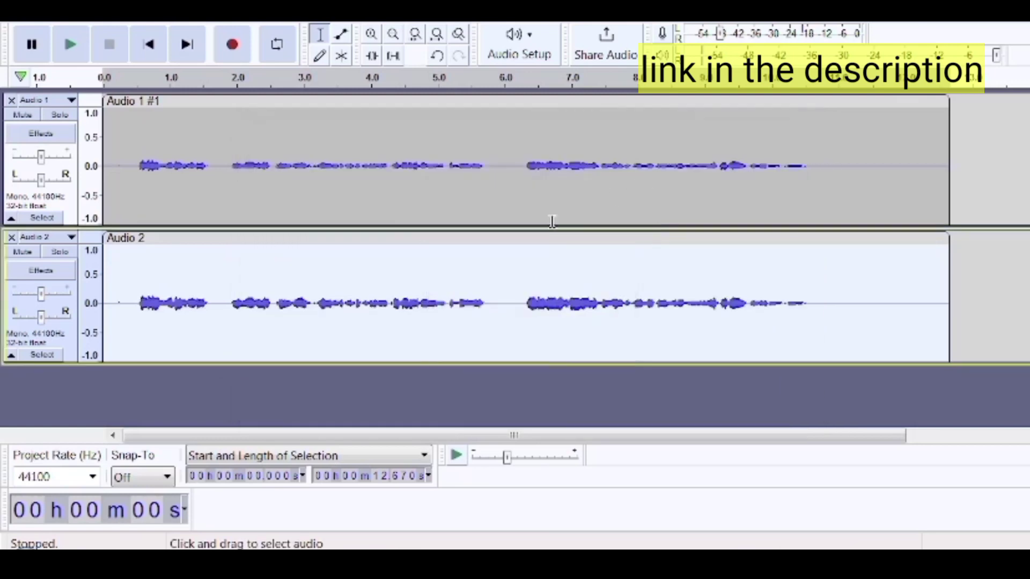
Compare the compressed Audio 2 waveform with the original Audio 1 by selecting their speech sections from about 0.5 s onward
{"action": "left_click_drag", "start_coordinate": [135, 299], "coordinate": [478, 315]}
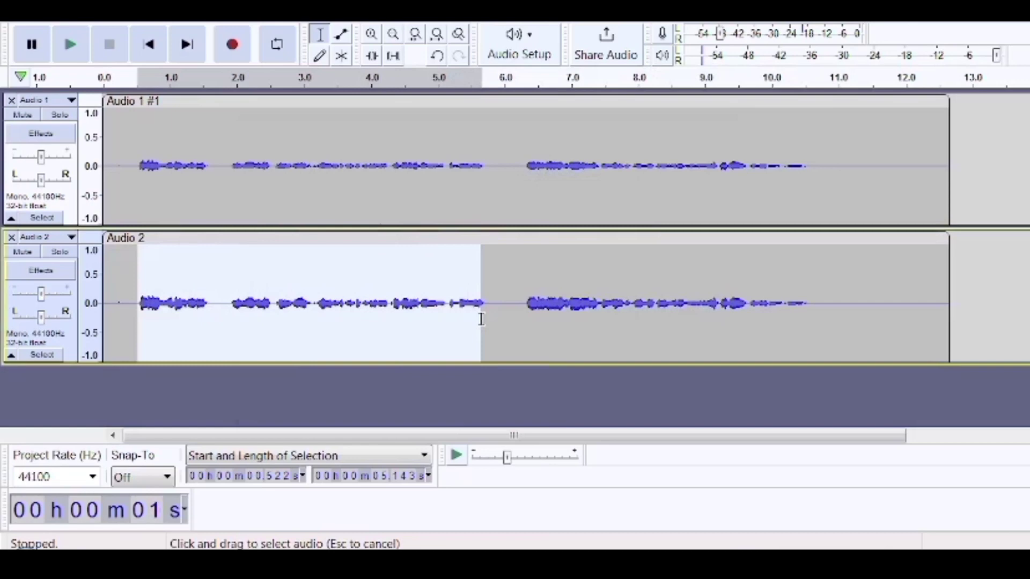
{"action": "left_click", "coordinate": [375, 336]}
{"action": "left_click", "coordinate": [145, 303]}
{"action": "left_click_drag", "start_coordinate": [139, 167], "coordinate": [393, 166]}
{"action": "double_click", "coordinate": [372, 304]}
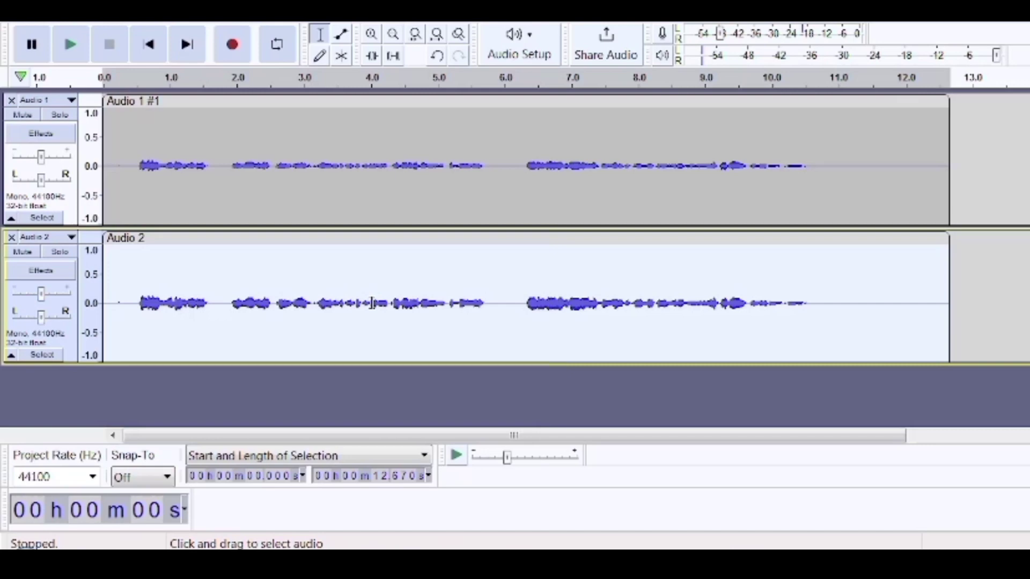
{"action": "left_click_drag", "start_coordinate": [142, 303], "coordinate": [759, 308]}
{"action": "left_click", "coordinate": [241, 154]}
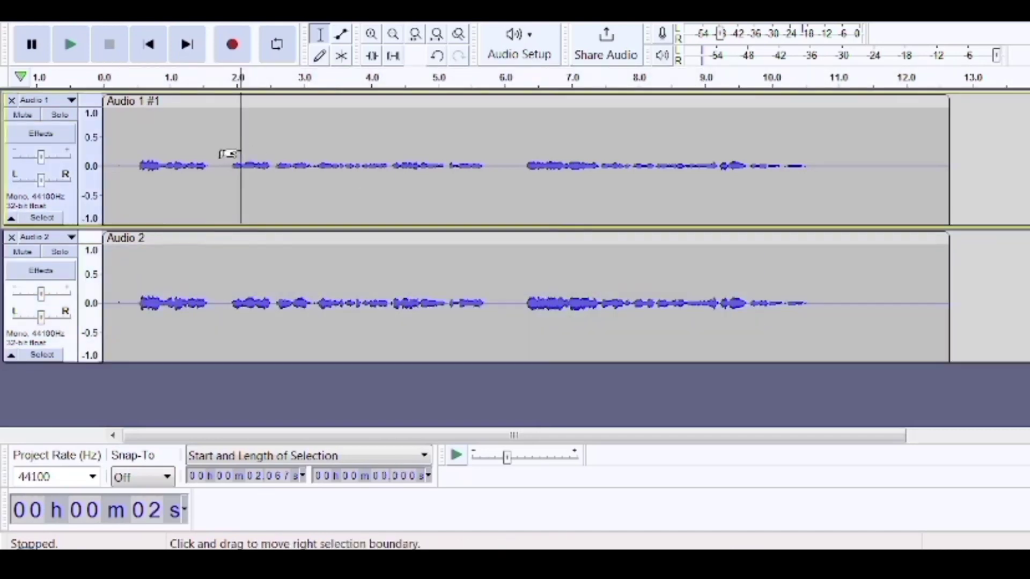
Normalize the whole Audio 2 clip to a peak amplitude of -6.0 dB with DC offset removal enabled
{"action": "double_click", "coordinate": [251, 268]}
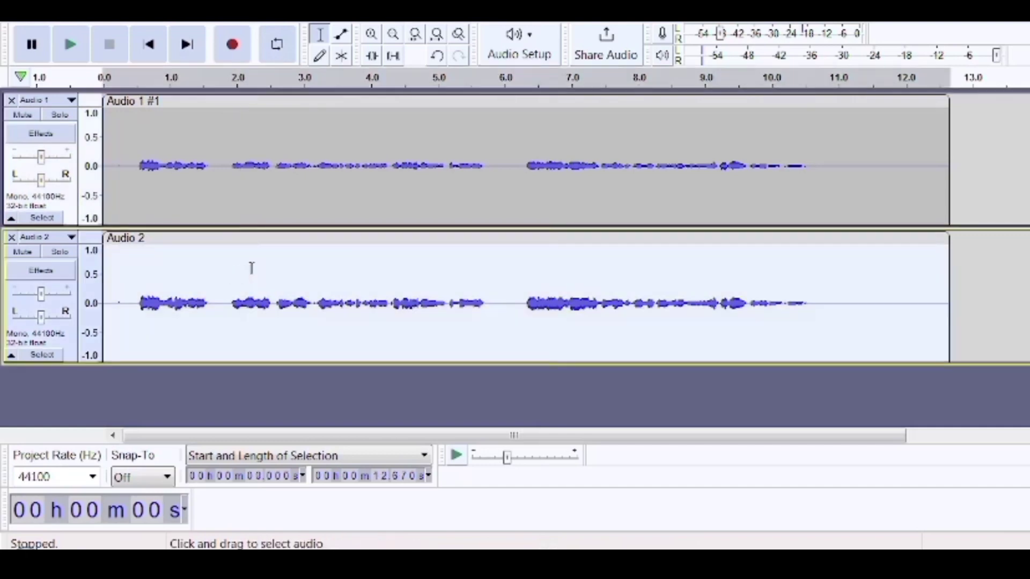
{"action": "left_click", "coordinate": [316, 19]}
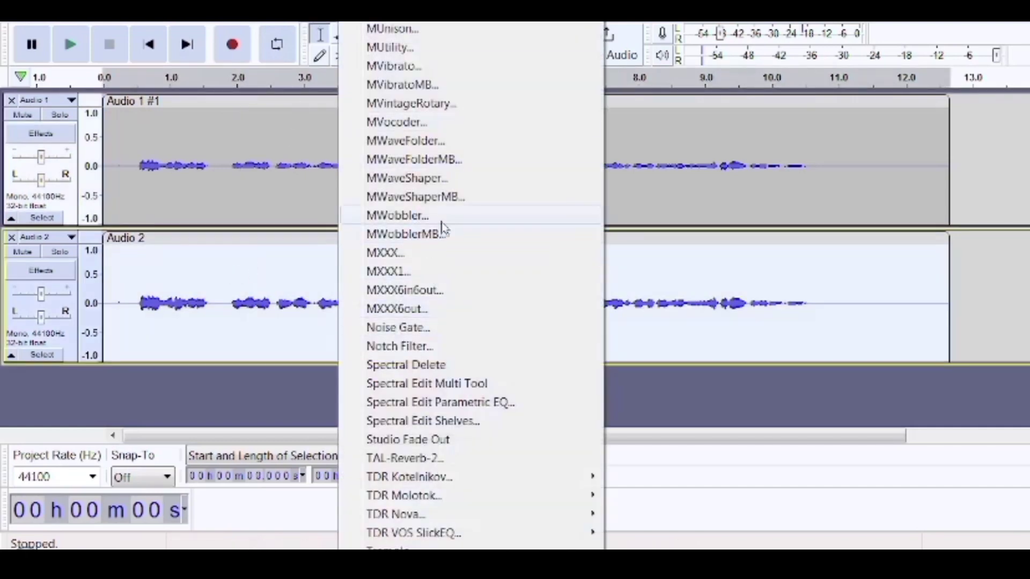
{"action": "key", "text": "Up"}
{"action": "key", "text": "Up"}
{"action": "key", "text": "Up"}
{"action": "key", "text": "Up"}
{"action": "key", "text": "Up"}
{"action": "key", "text": "Up"}
{"action": "key", "text": "Up"}
{"action": "key", "text": "Up"}
{"action": "key", "text": "Up"}
{"action": "key", "text": "Up"}
{"action": "key", "text": "Up"}
{"action": "key", "text": "Up"}
{"action": "key", "text": "Up"}
{"action": "key", "text": "Up"}
{"action": "key", "text": "Up"}
{"action": "key", "text": "Up"}
{"action": "key", "text": "Up"}
{"action": "key", "text": "Up"}
{"action": "key", "text": "Up"}
{"action": "key", "text": "Up"}
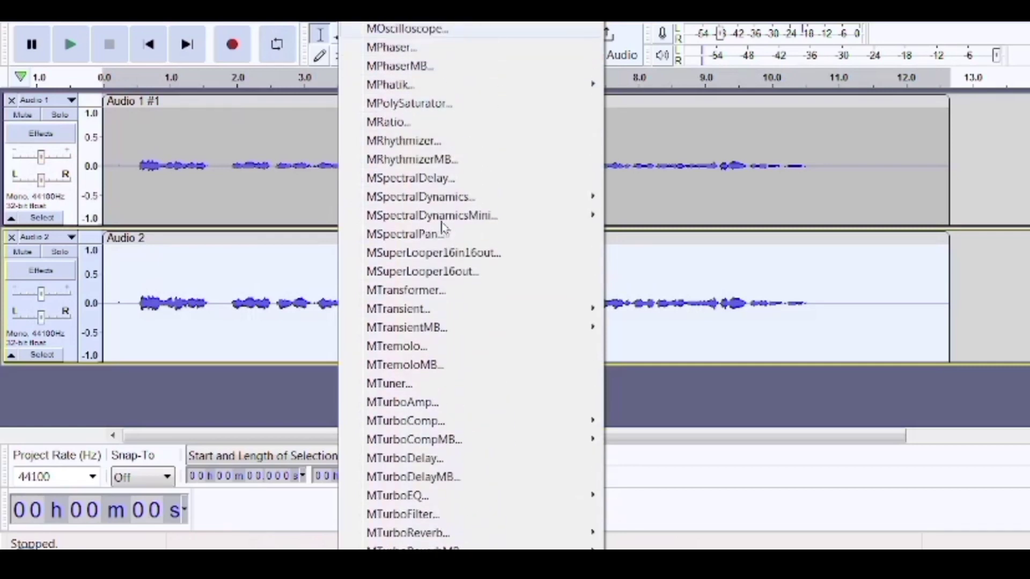
{"action": "key", "text": "Up"}
{"action": "key", "text": "Up"}
{"action": "key", "text": "Up"}
{"action": "key", "text": "Up"}
{"action": "key", "text": "Up"}
{"action": "key", "text": "Up"}
{"action": "key", "text": "Up"}
{"action": "key", "text": "Up"}
{"action": "key", "text": "Up"}
{"action": "key", "text": "Up"}
{"action": "key", "text": "Up"}
{"action": "key", "text": "Up"}
{"action": "key", "text": "Up"}
{"action": "key", "text": "Up"}
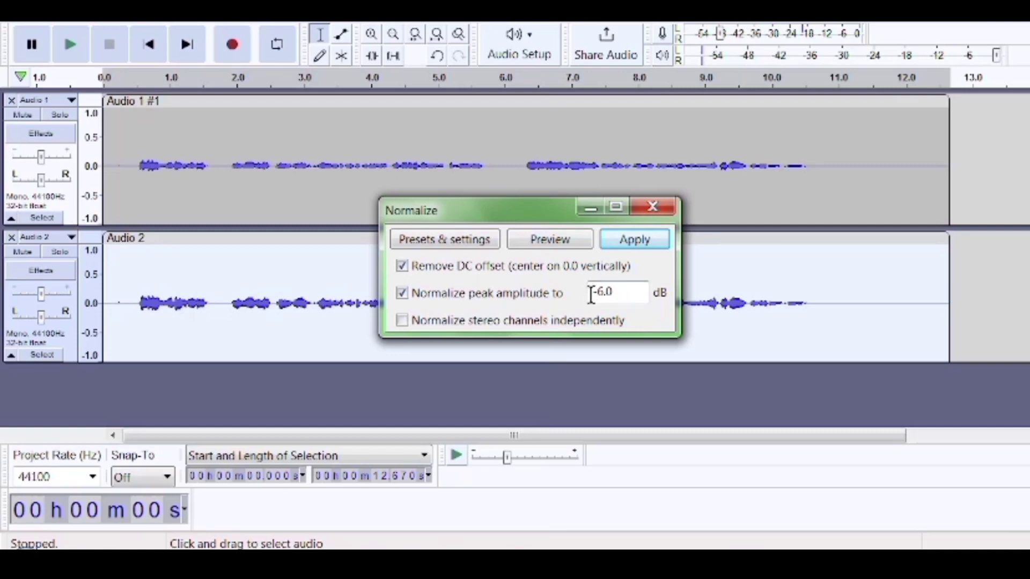
{"action": "left_click", "coordinate": [634, 240]}
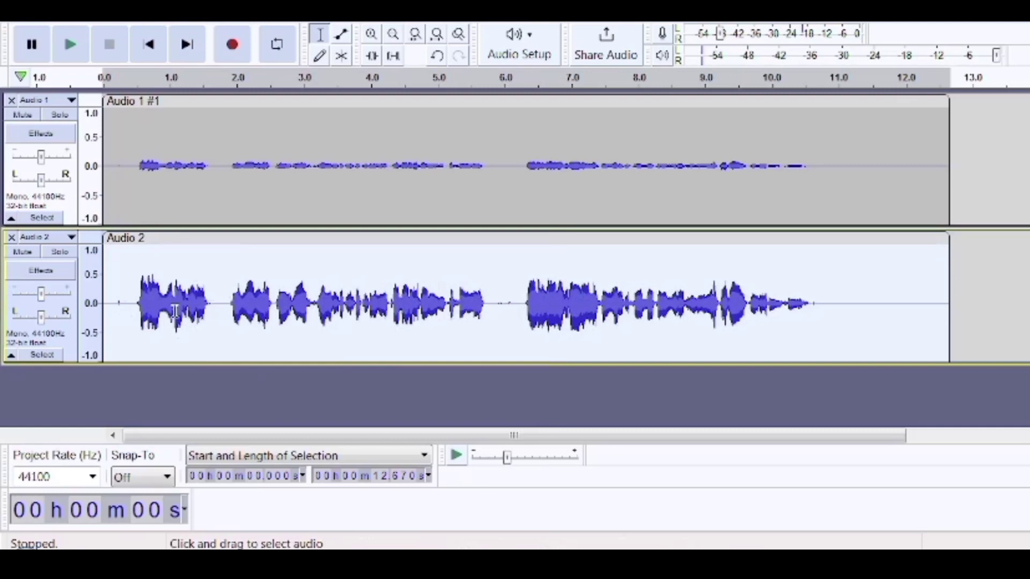
Select the quiet opening of Audio 2 from 0 to about 0.19 s and play it, and reselect the whole clip
{"action": "left_click_drag", "start_coordinate": [115, 299], "coordinate": [100, 300]}
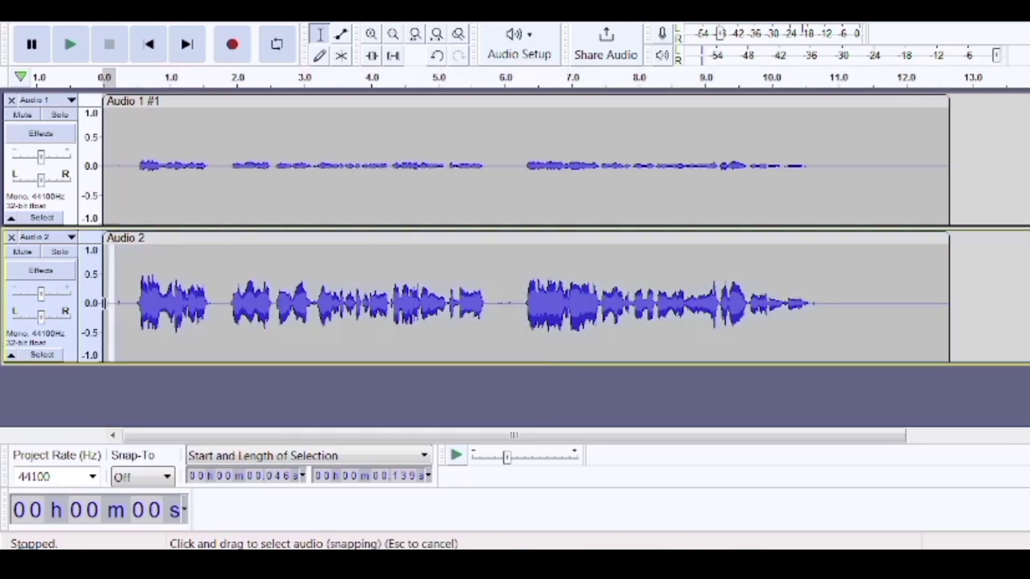
{"action": "left_click", "coordinate": [71, 46]}
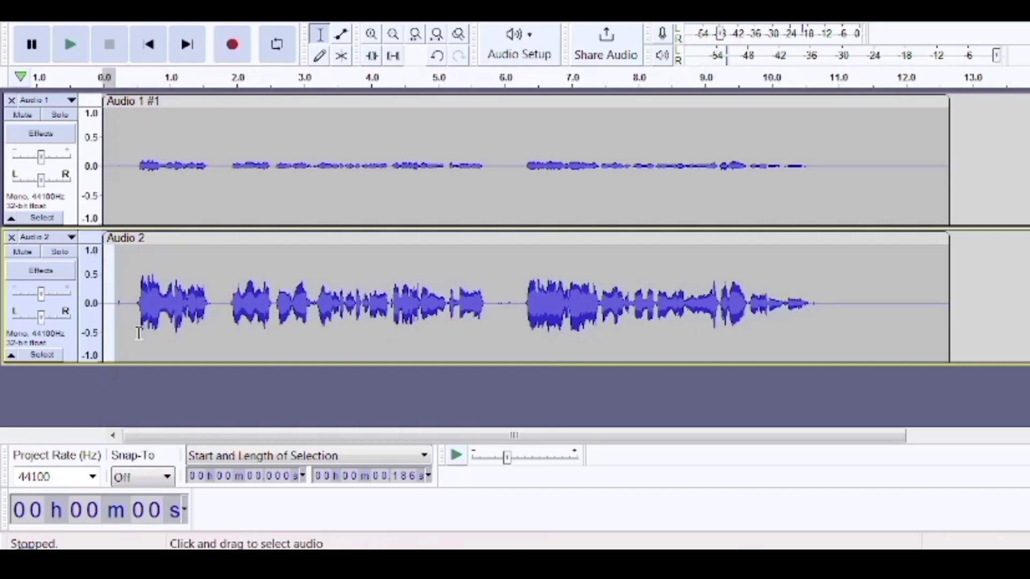
{"action": "double_click", "coordinate": [211, 348]}
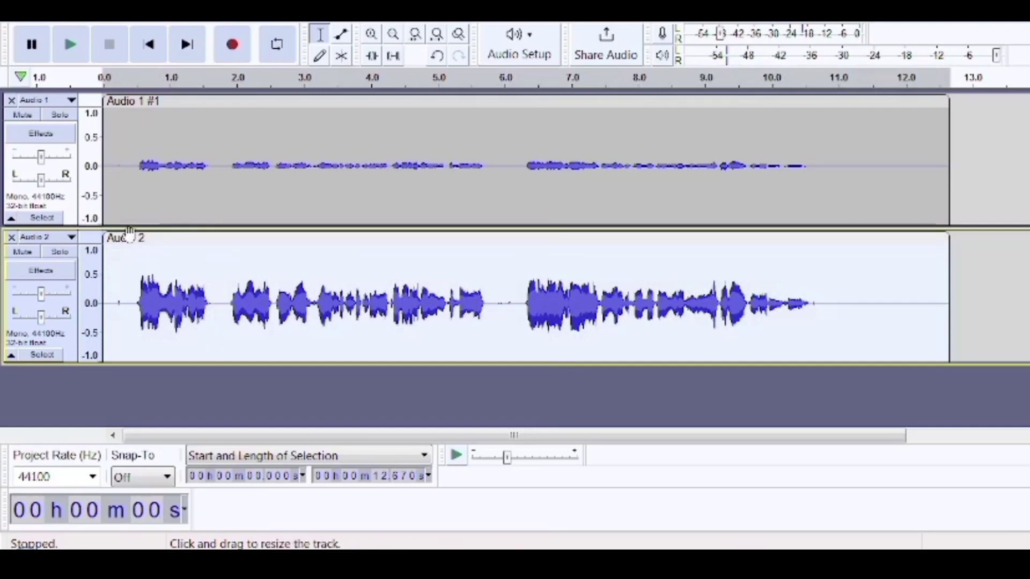
Select the full length of Audio 1 and play back the normalized Audio 2 with Audio 1 muted and Audio 2 soloed
{"action": "double_click", "coordinate": [138, 191]}
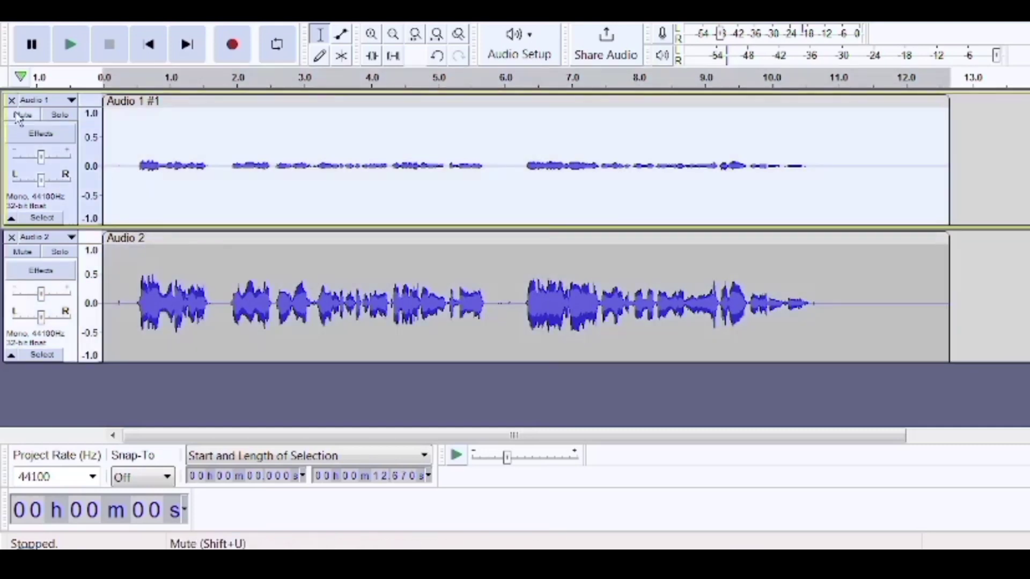
{"action": "key", "text": "space"}
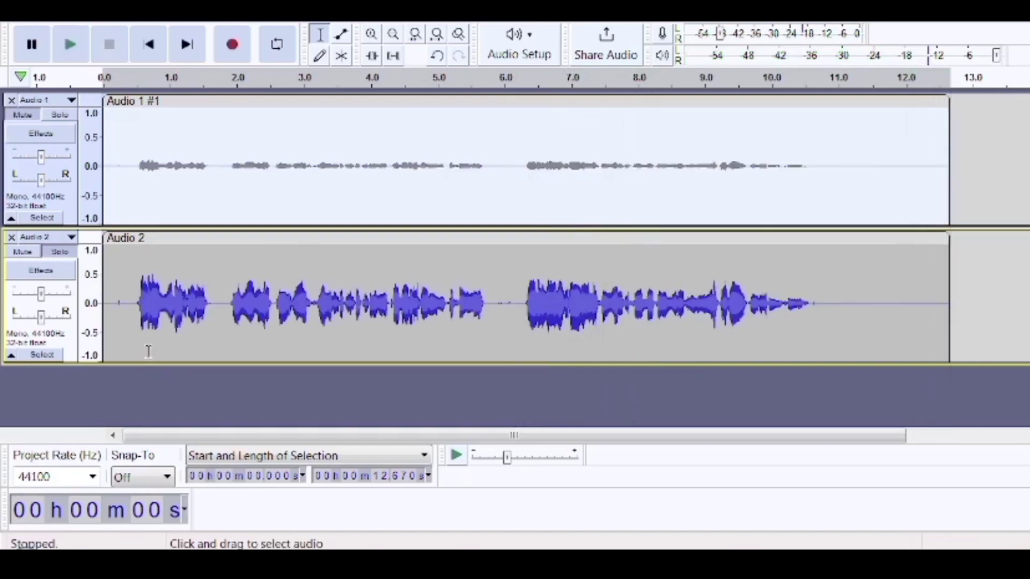
{"action": "key", "text": "space"}
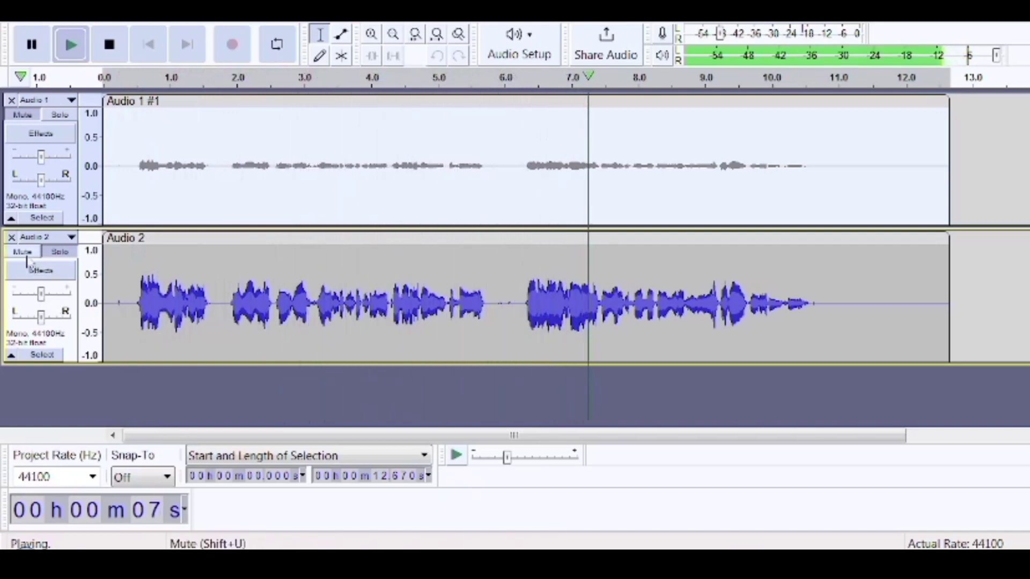
{"action": "key", "text": "space"}
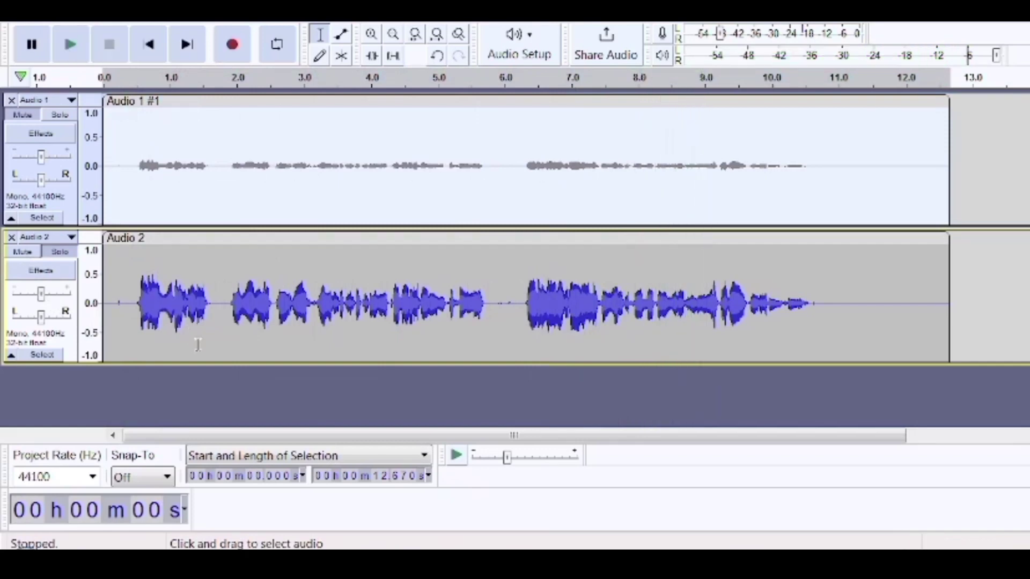